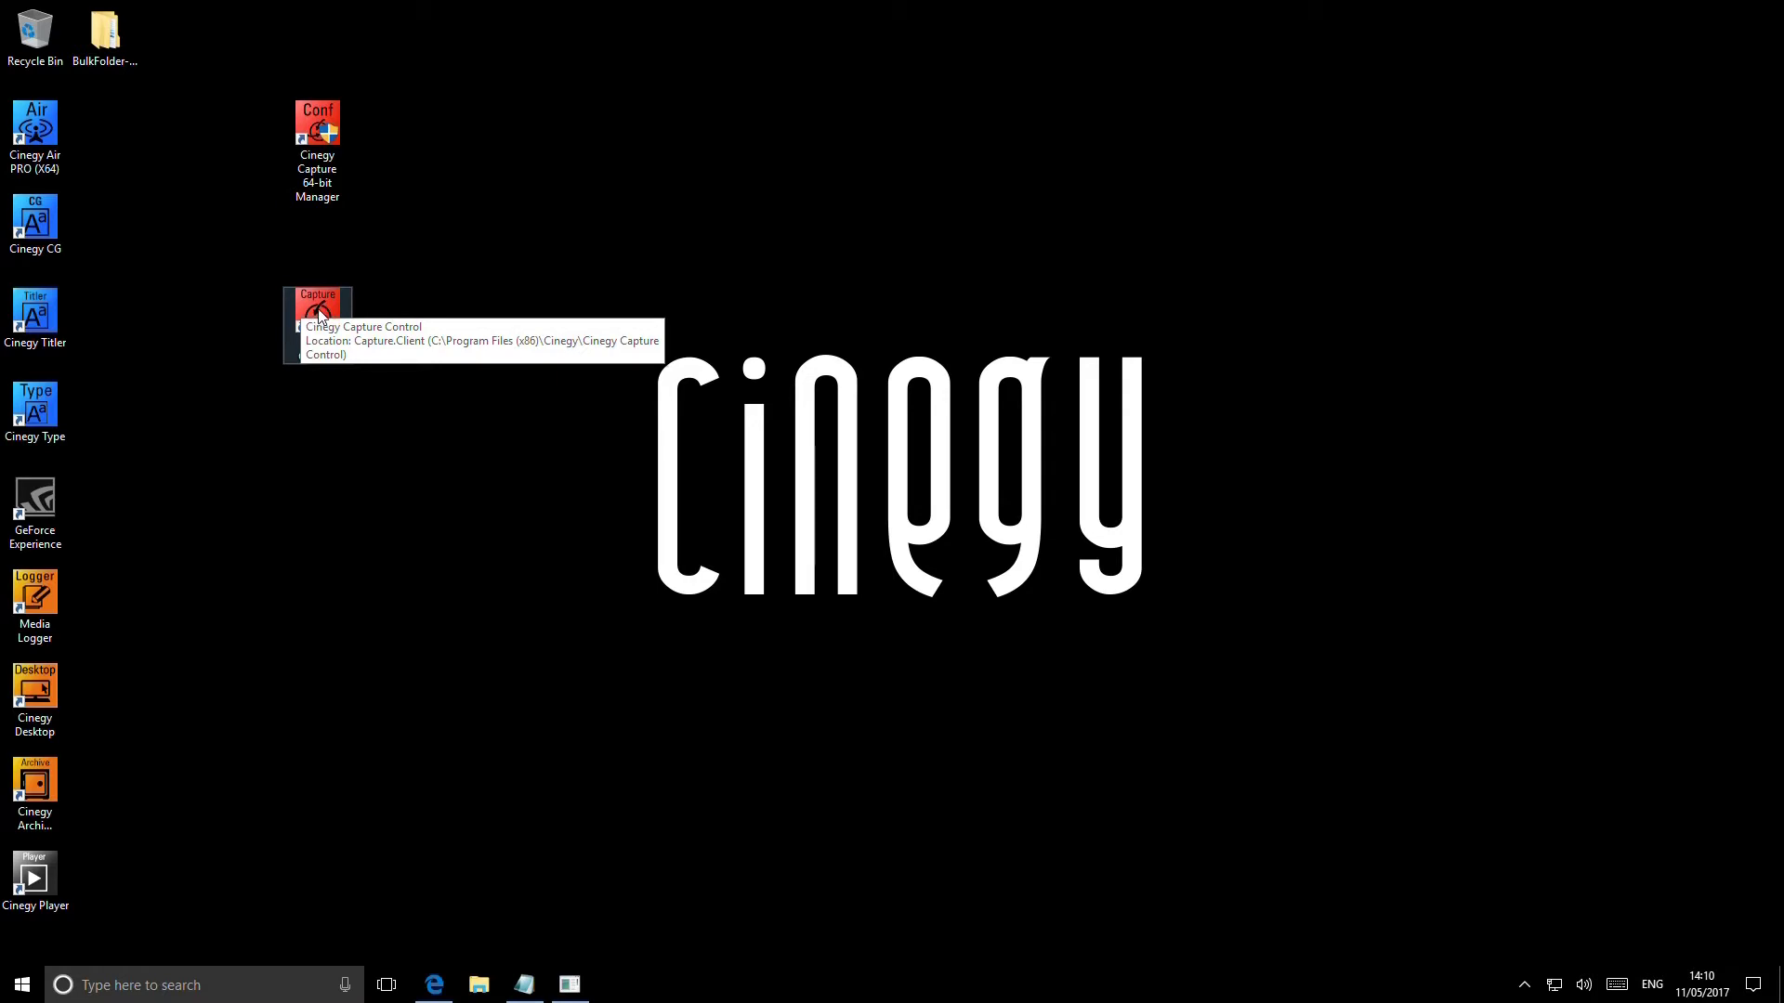
- Launch Capture Manager maximised and review engine info and live feed for Capture Services (1) through (4)
double_click(322, 121)
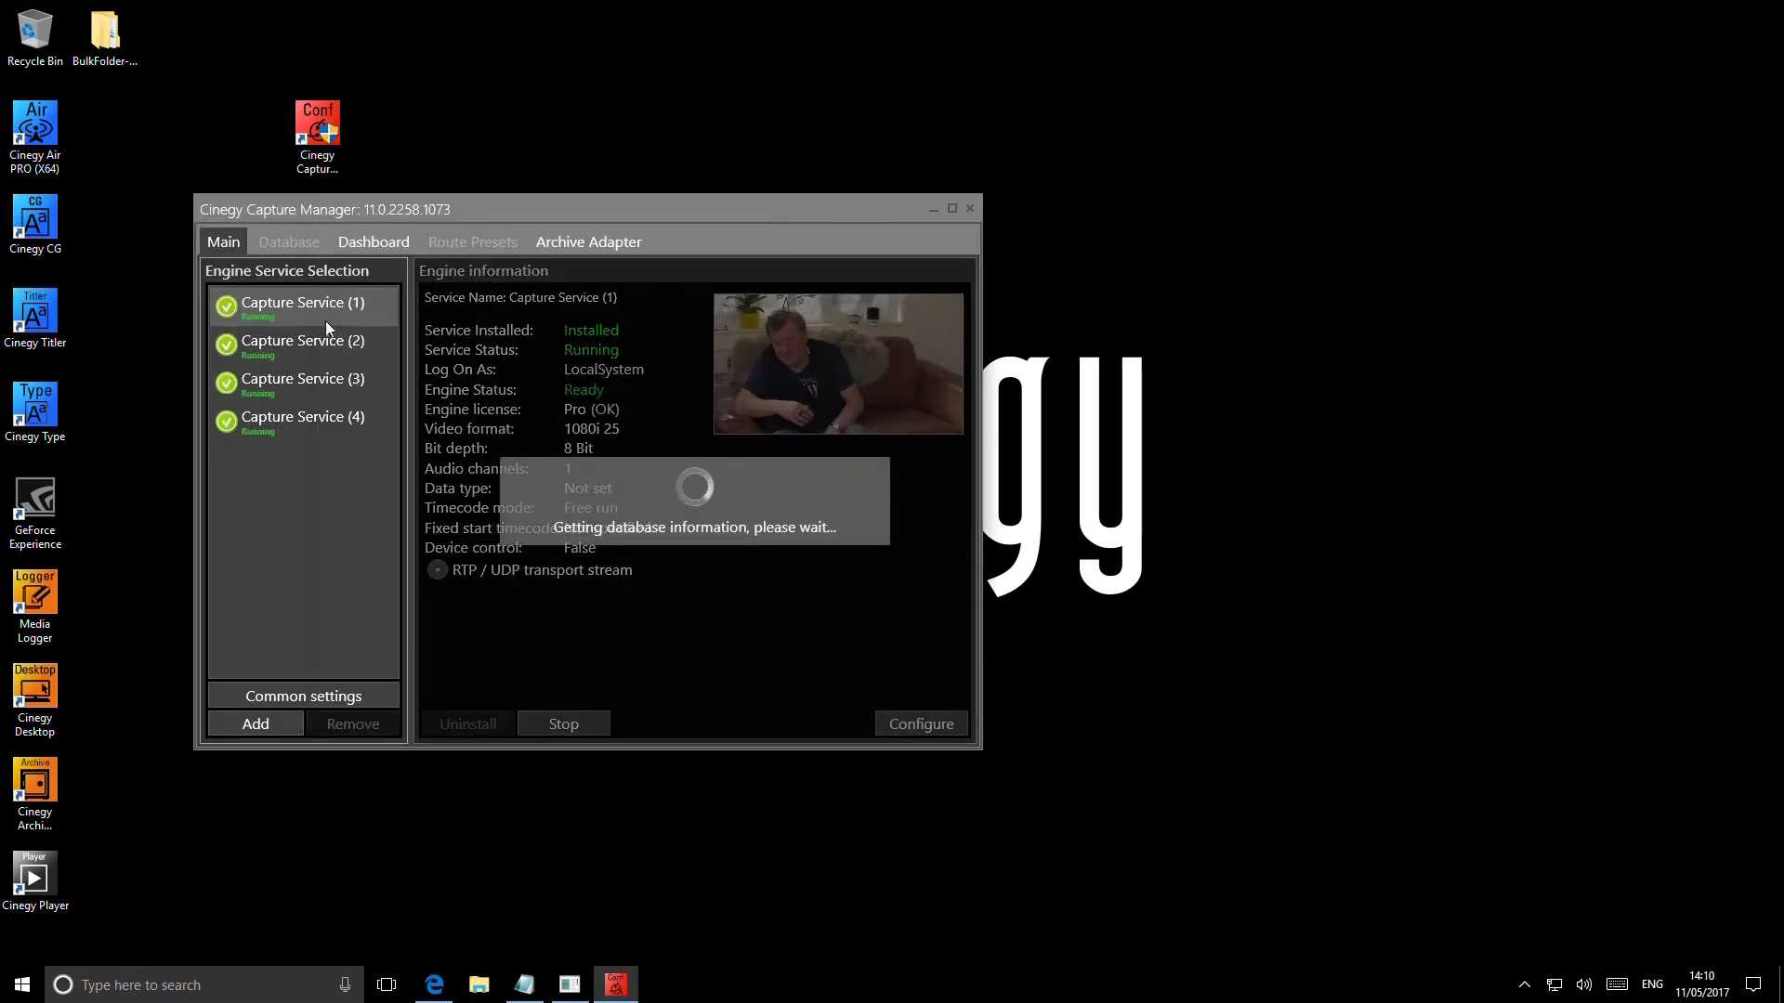
left_click(953, 209)
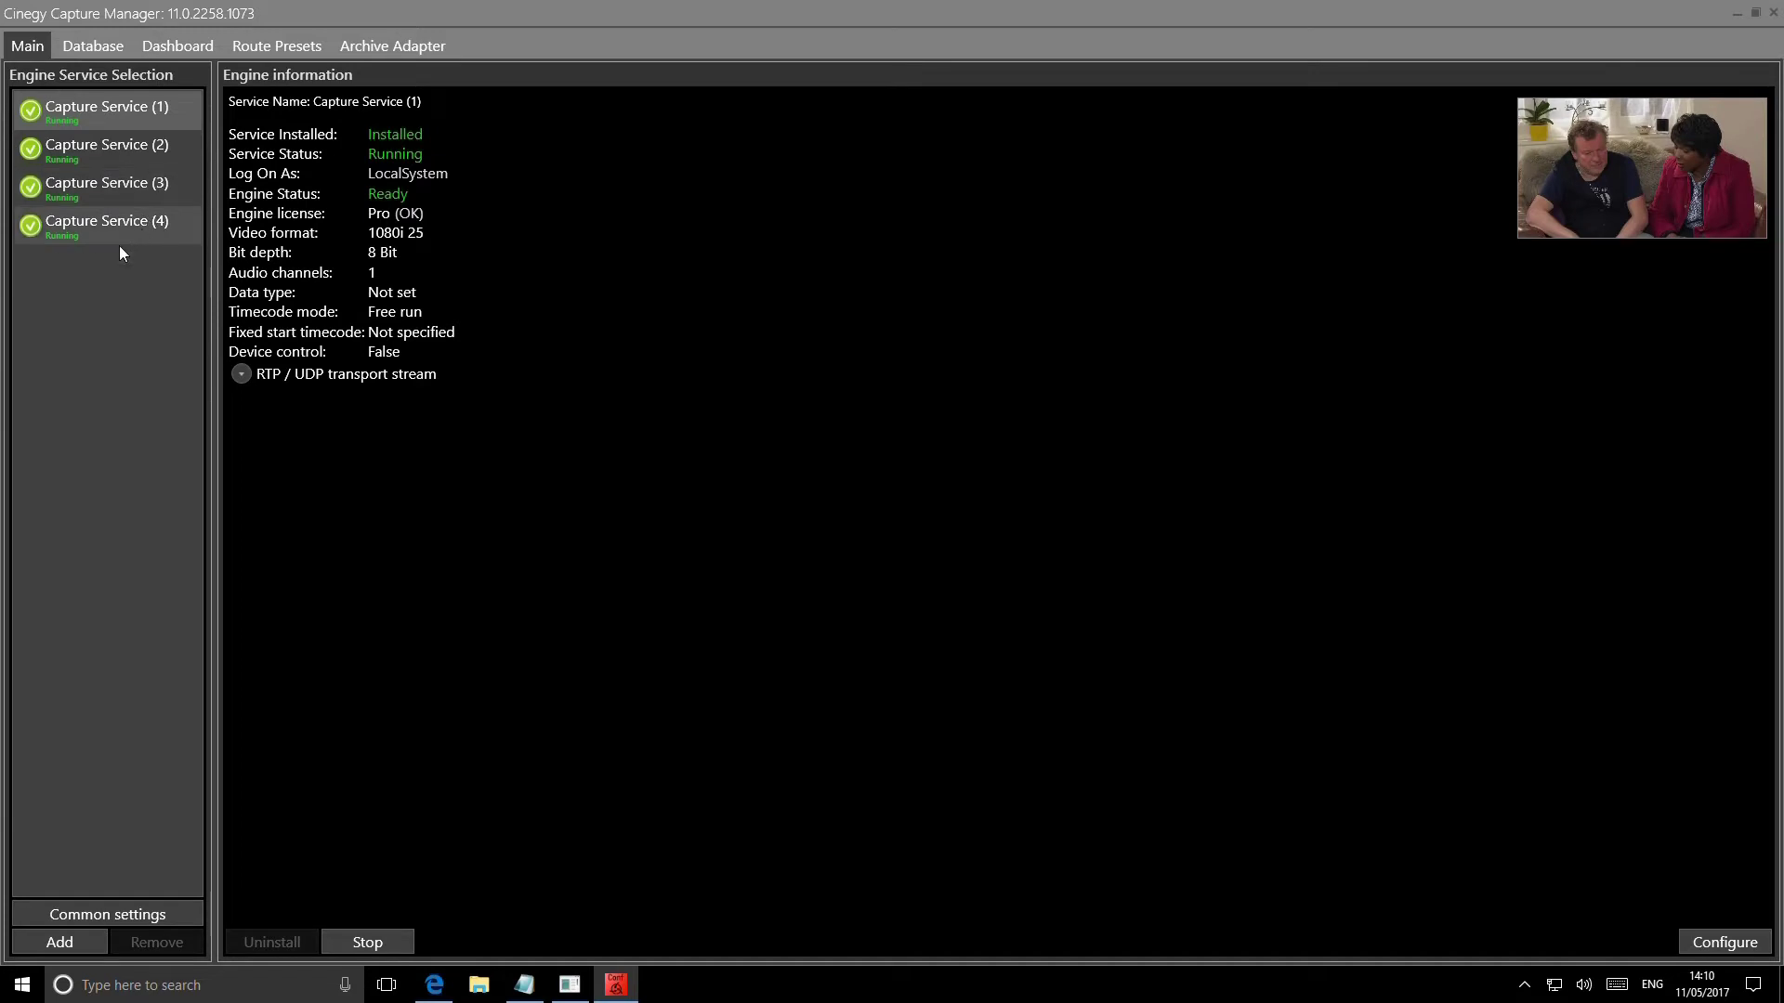
left_click(116, 156)
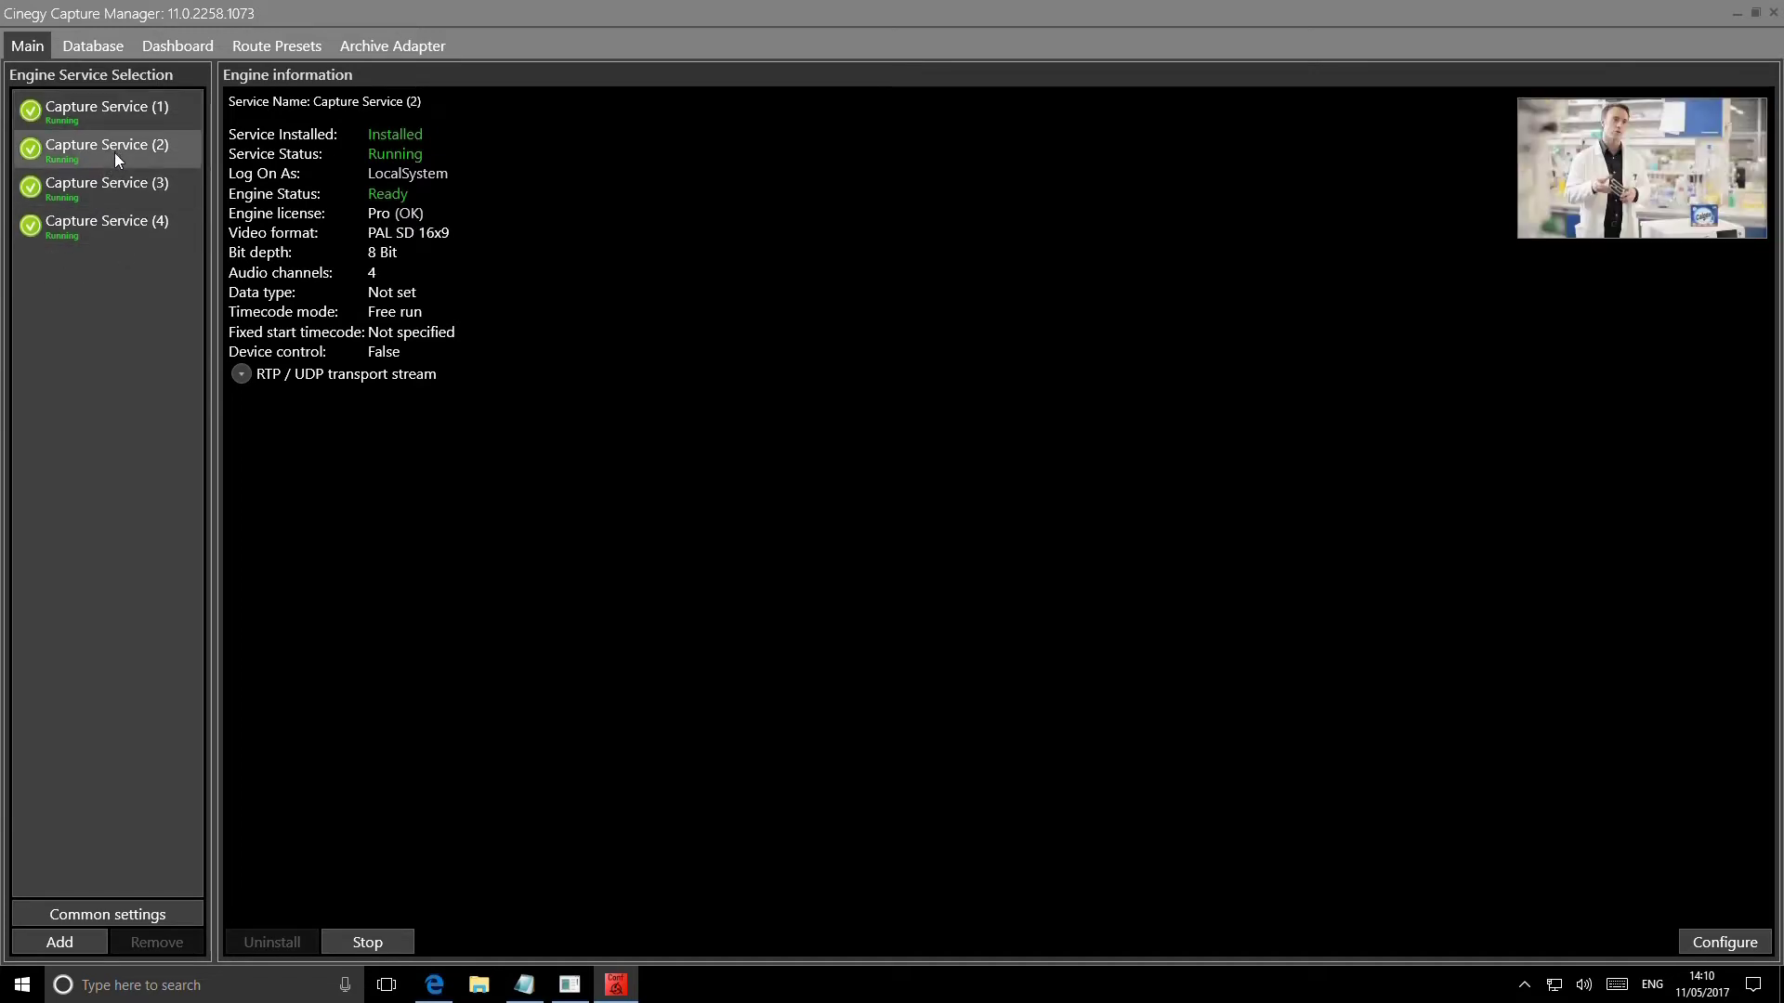
left_click(91, 227)
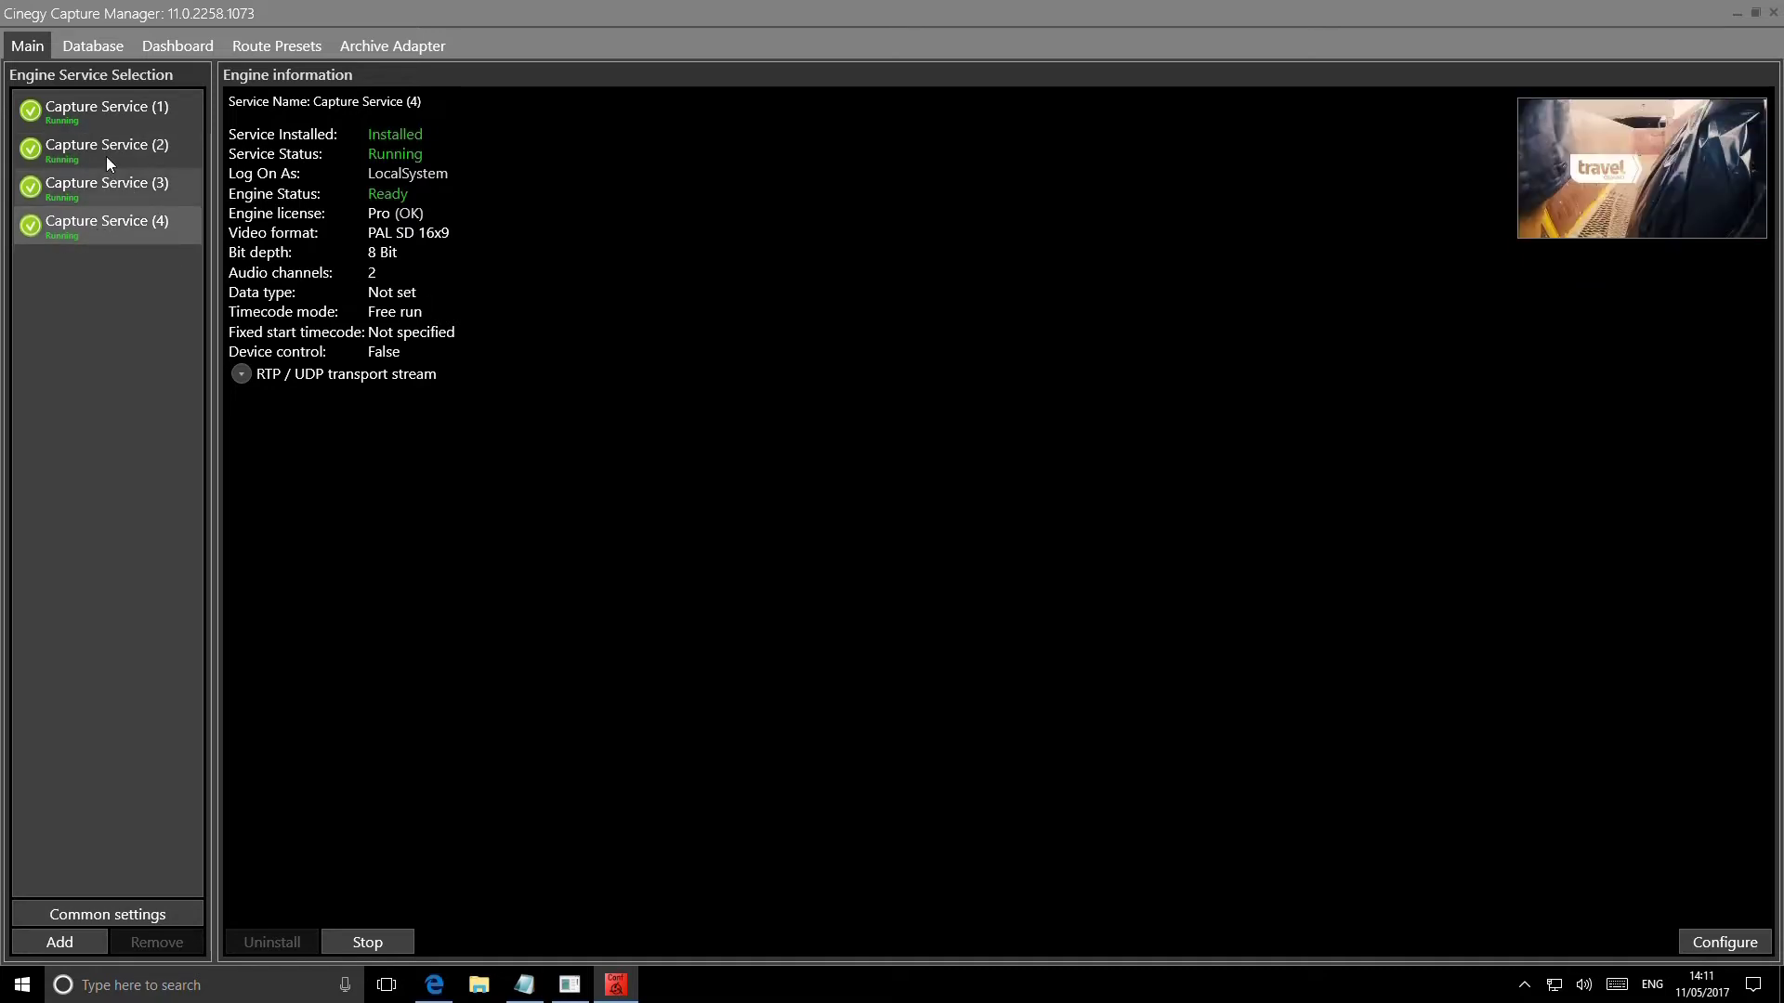
left_click(167, 149)
left_click(106, 102)
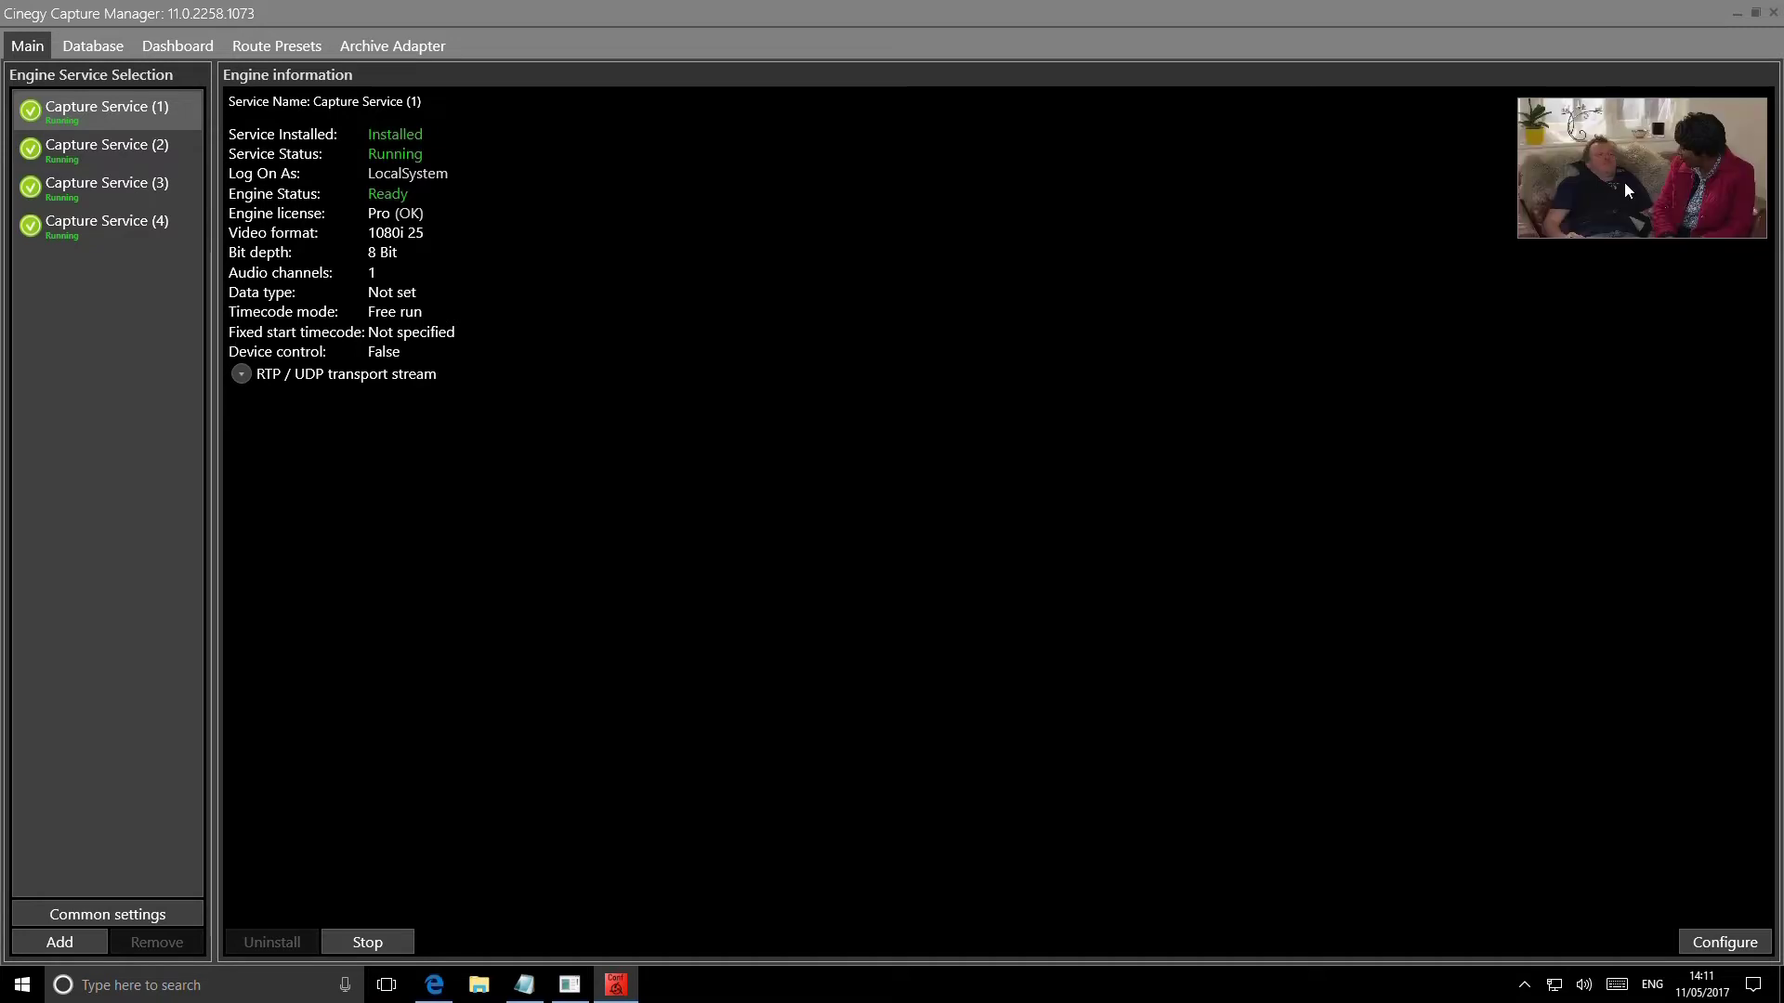
left_click(70, 149)
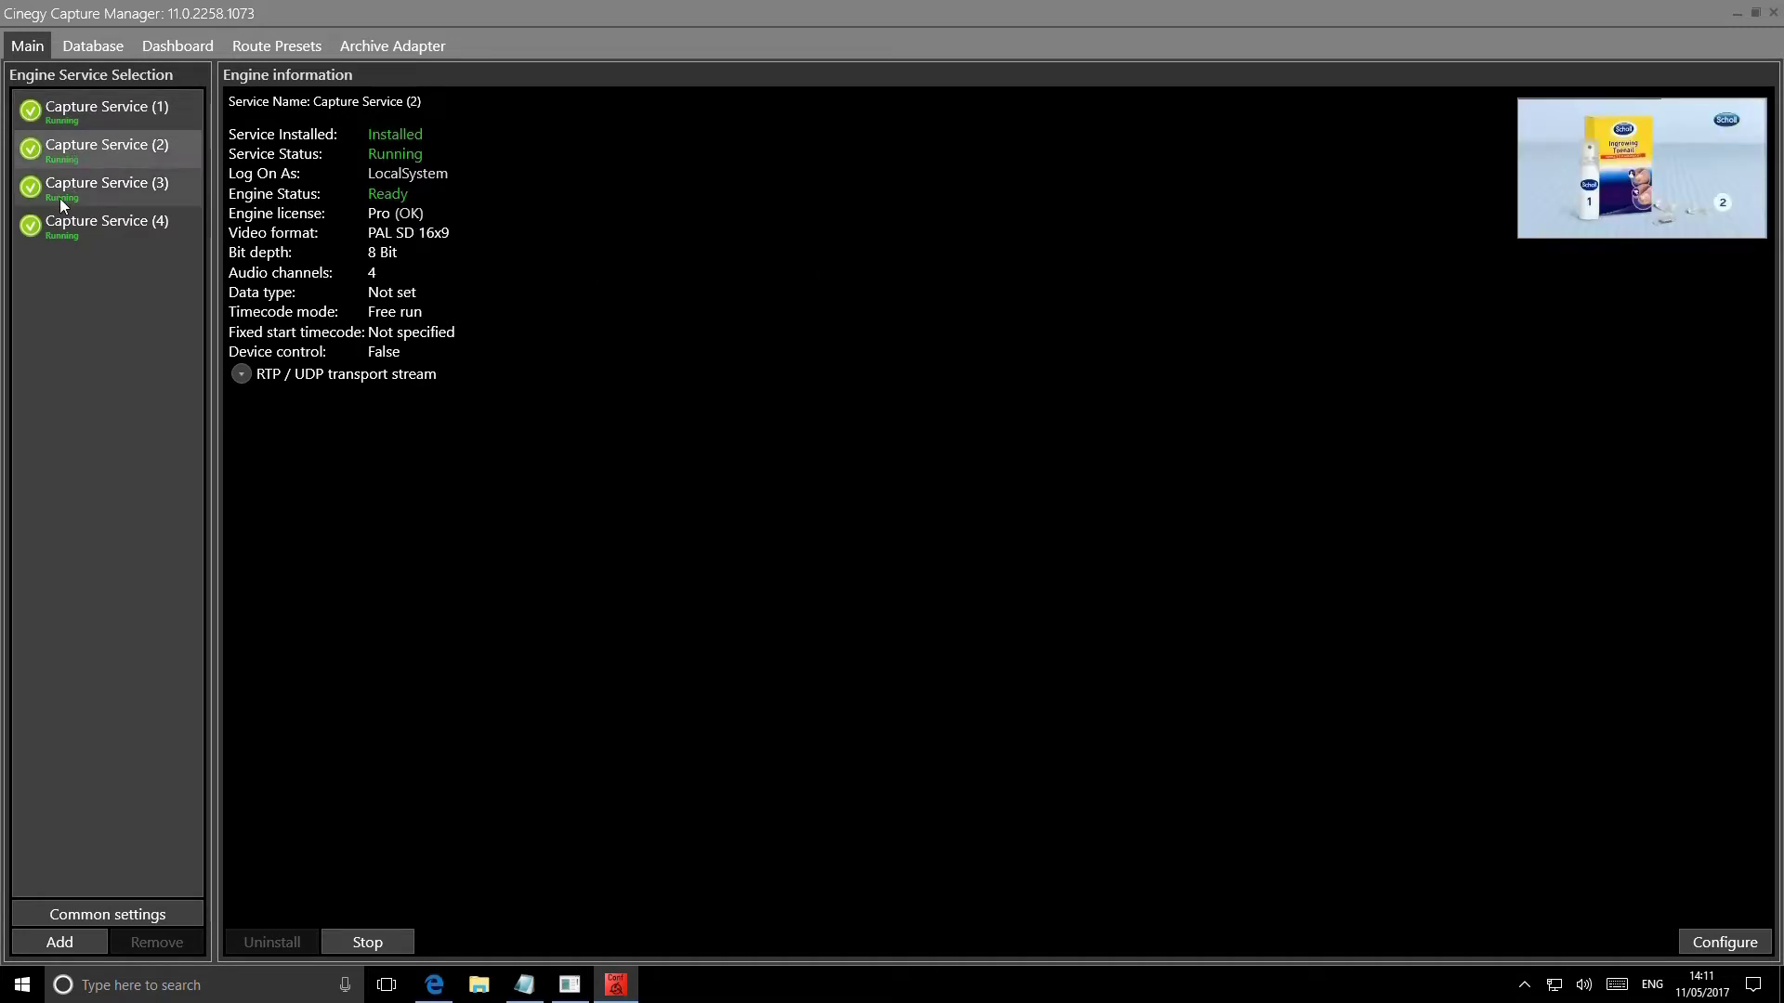
left_click(60, 195)
left_click(96, 225)
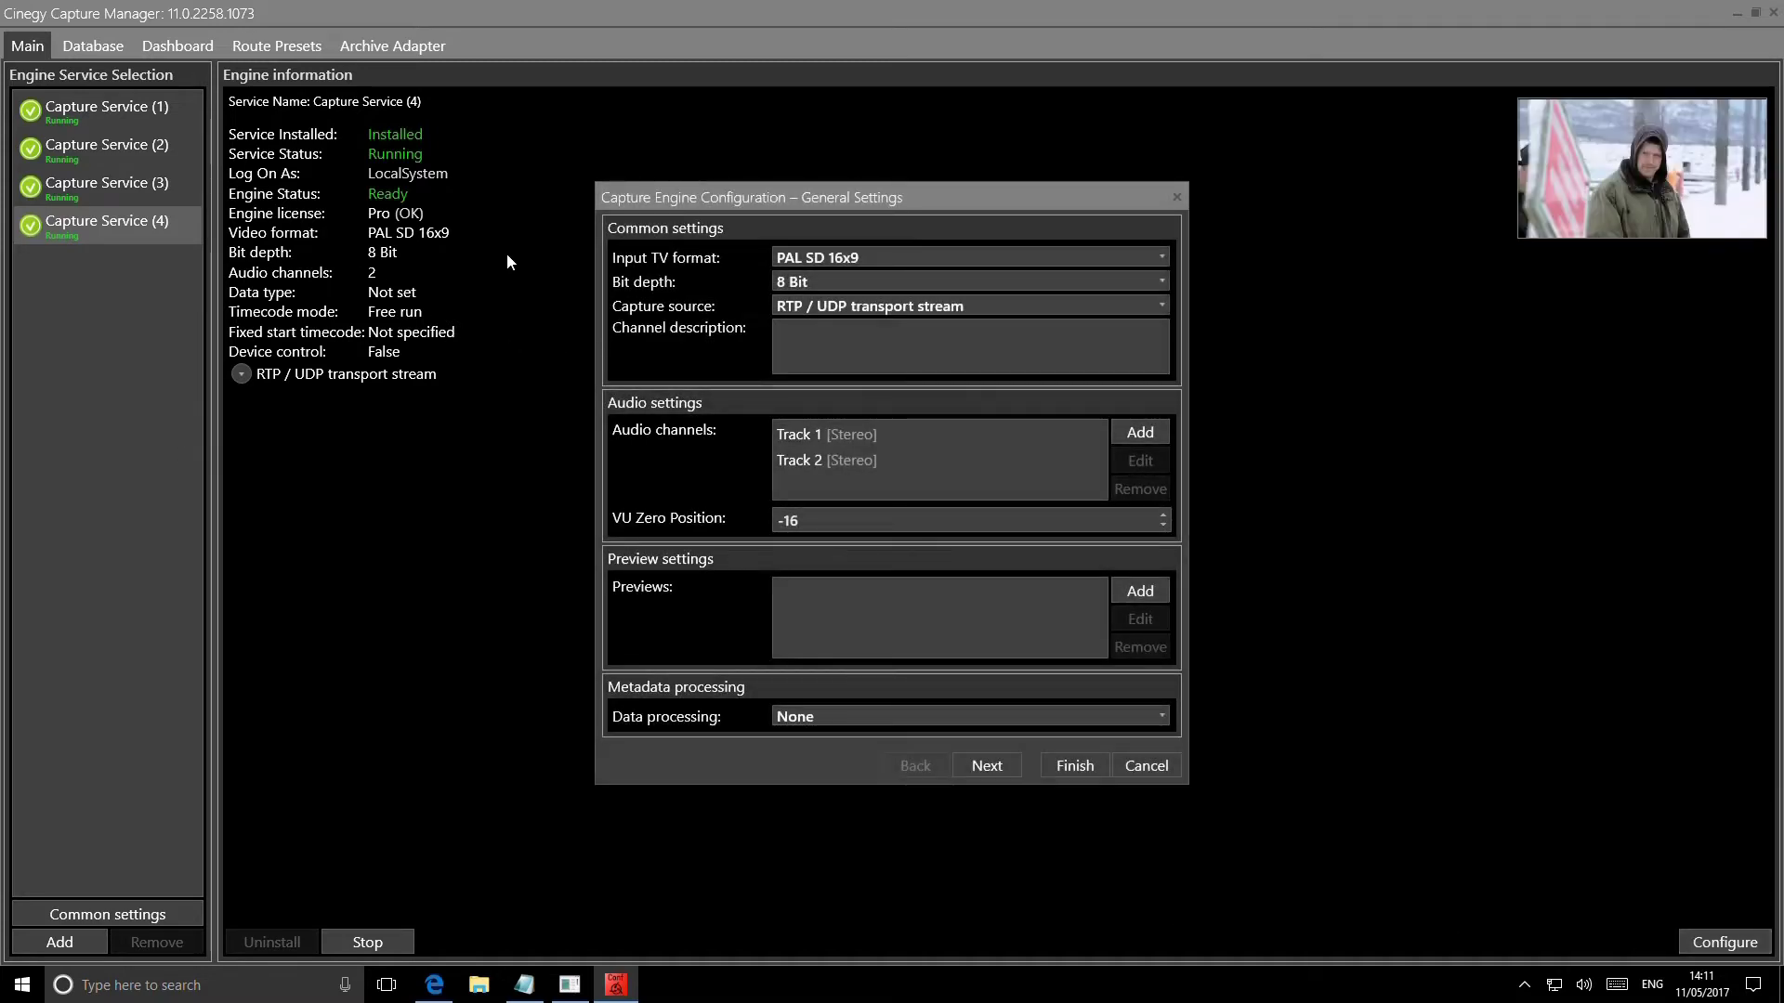
- Check Capture Service (4)'s format and source lists, keep PAL SD 16x9 and RTP / UDP, and continue
left_click(1161, 259)
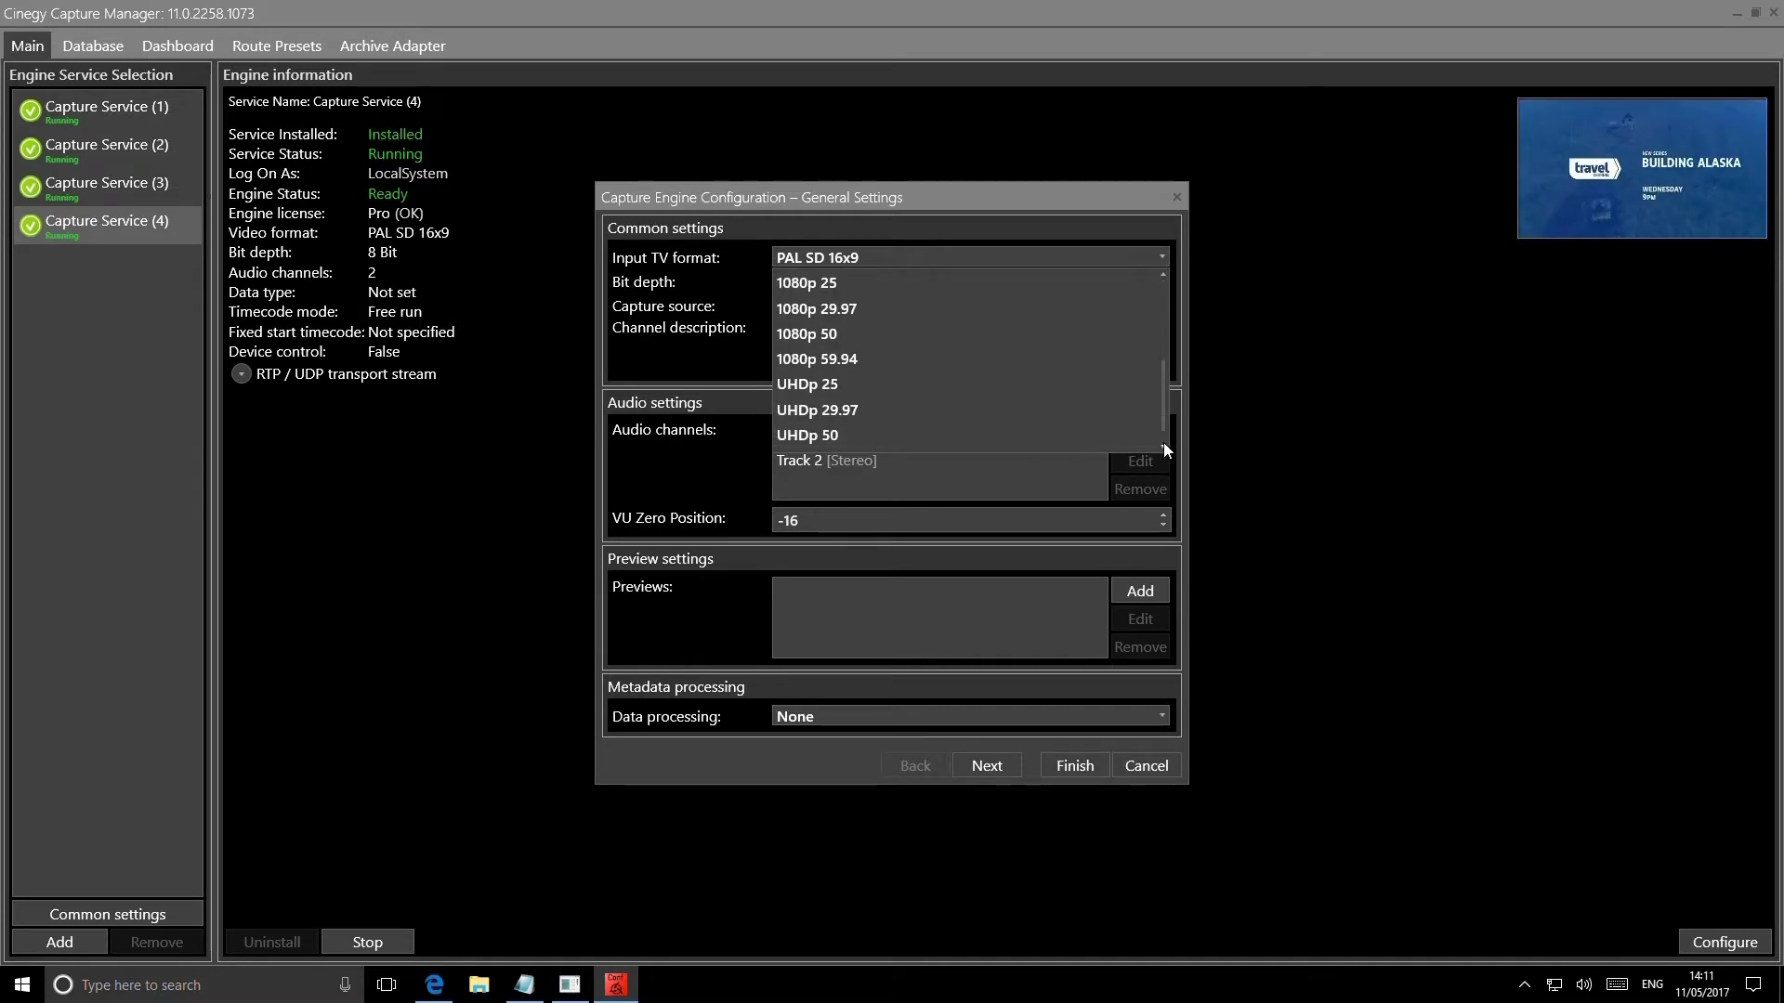
left_click(1030, 229)
left_click(1161, 305)
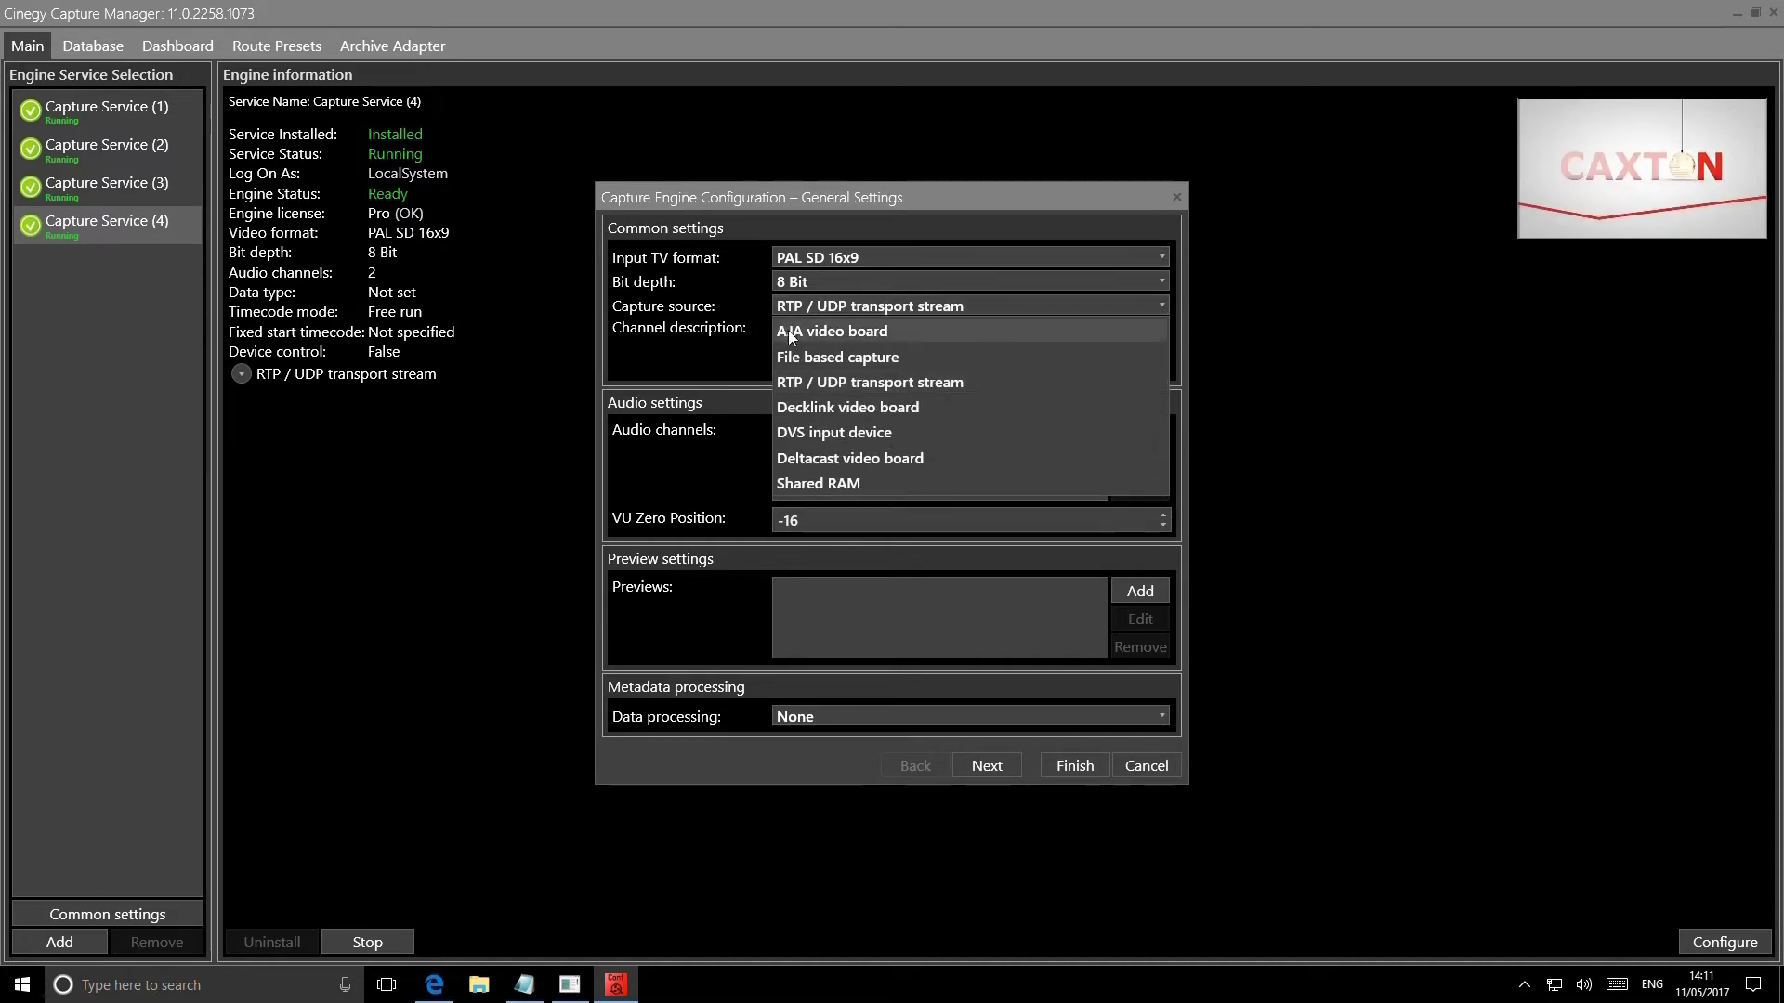
left_click(1126, 307)
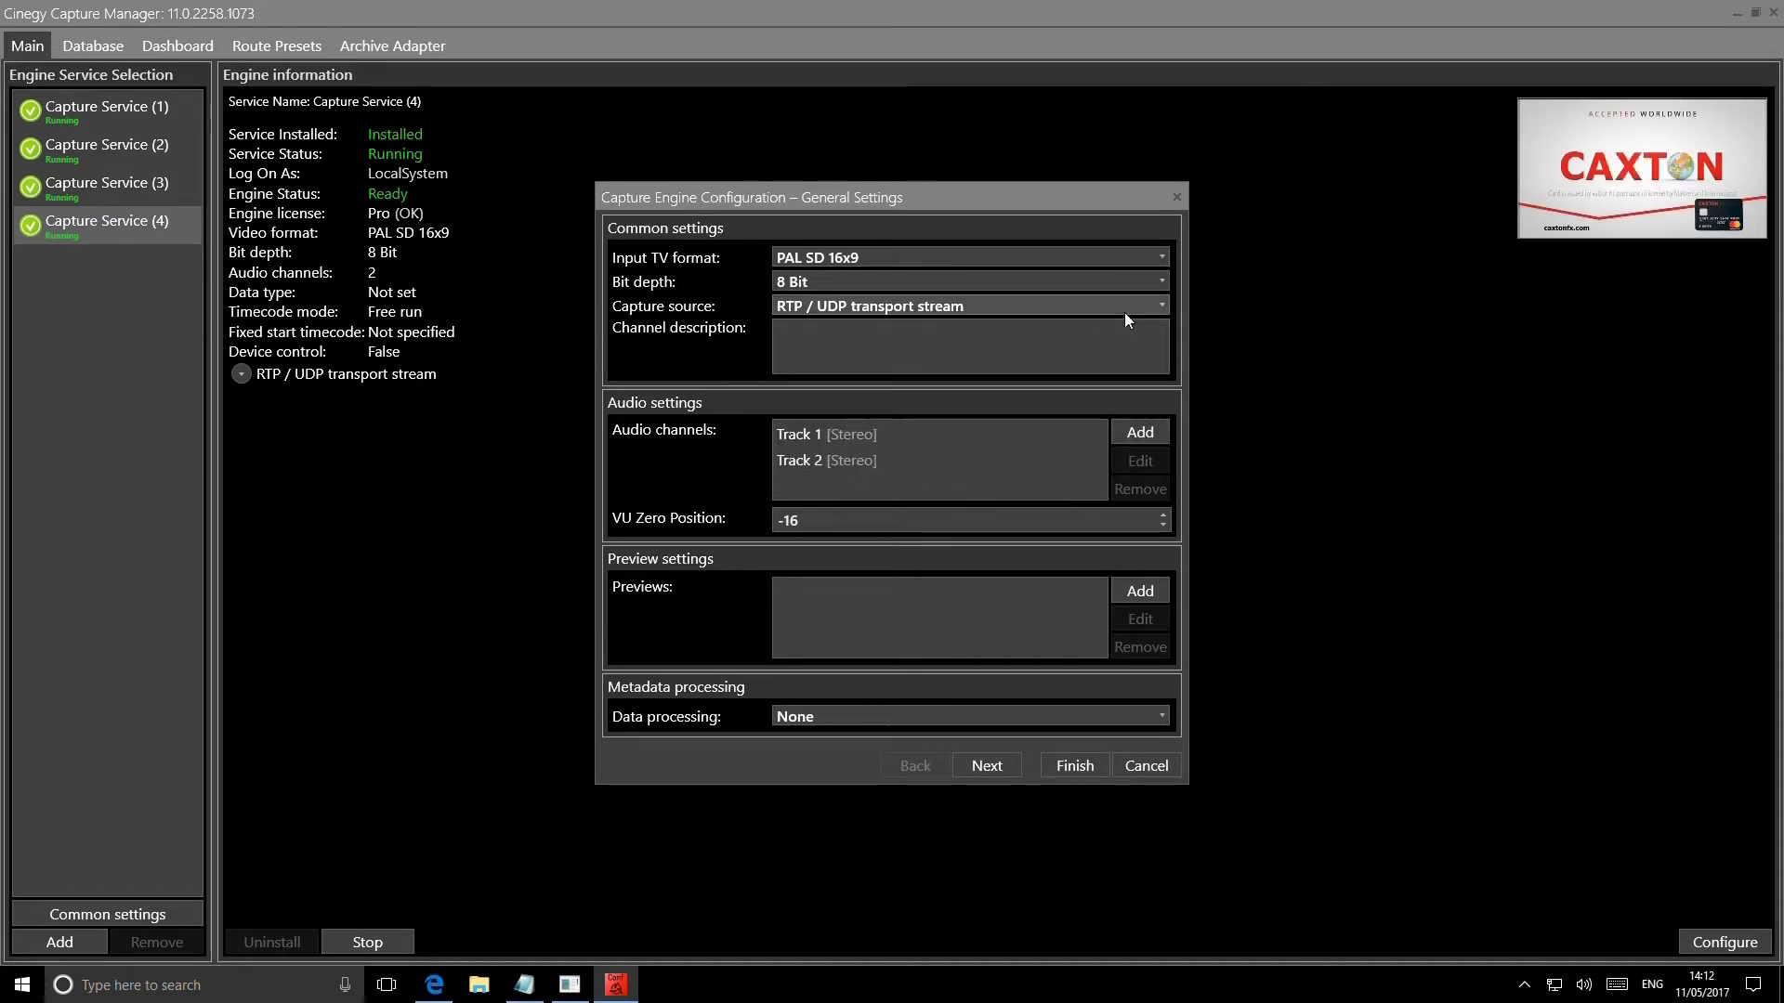
left_click(1161, 303)
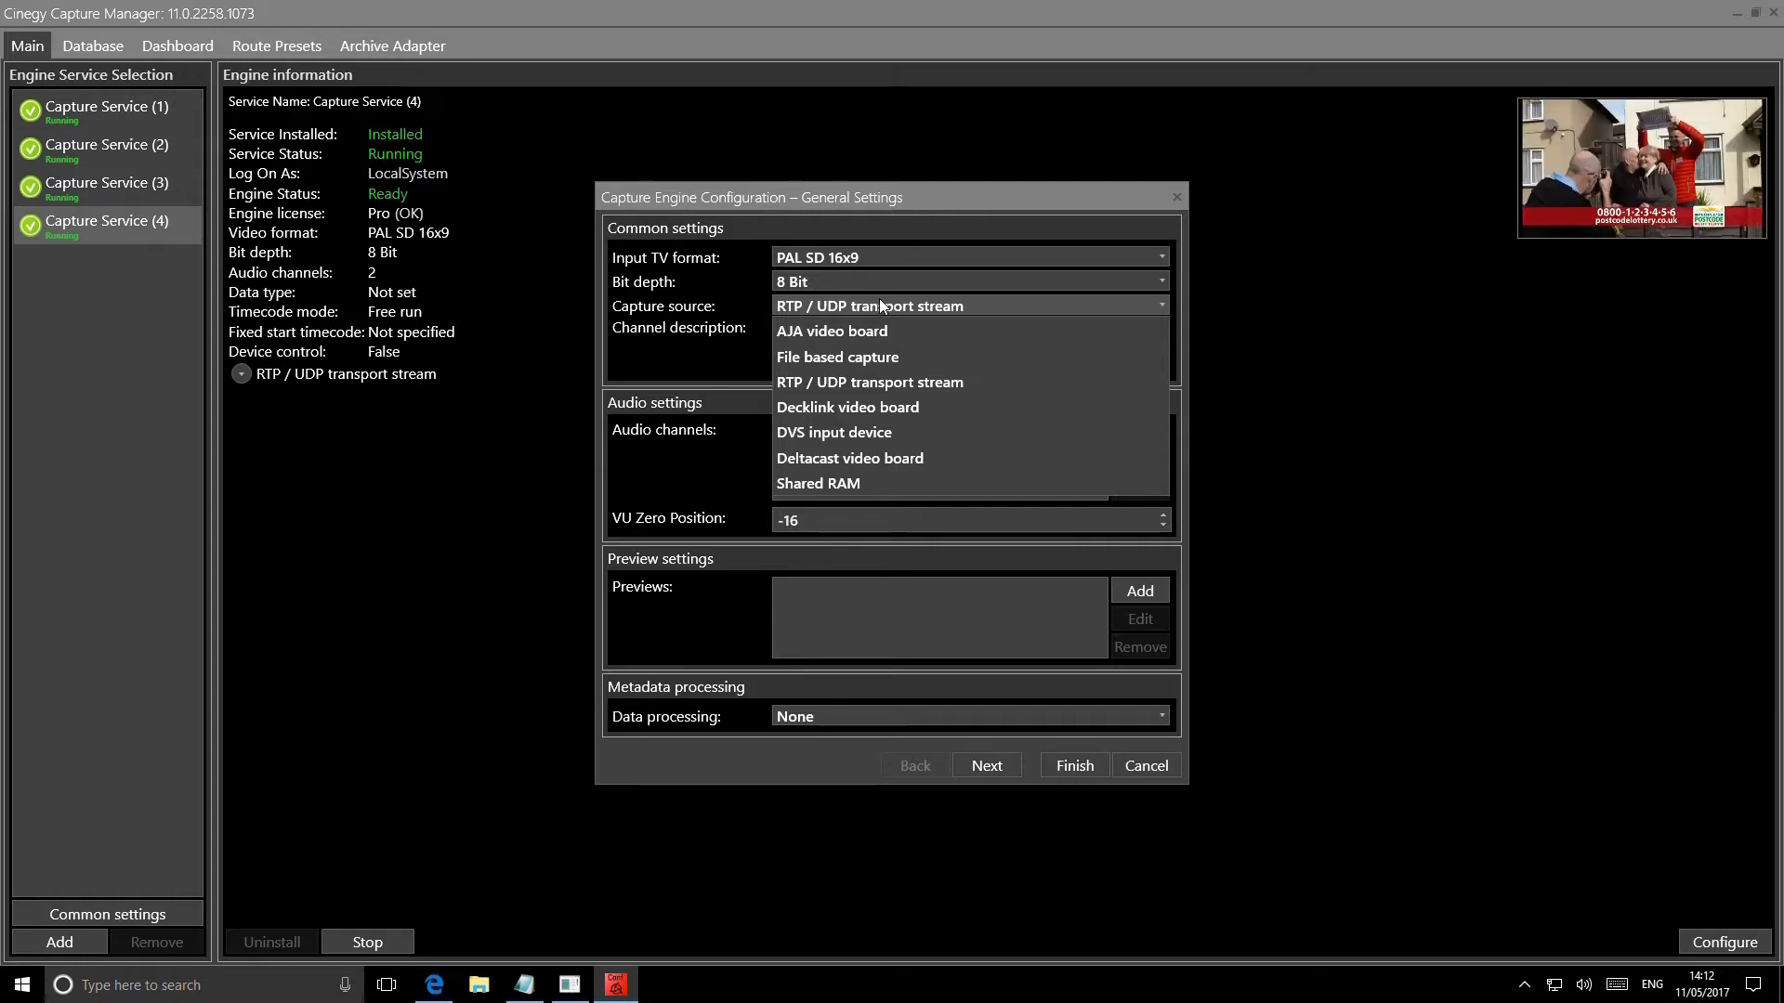
left_click(1158, 313)
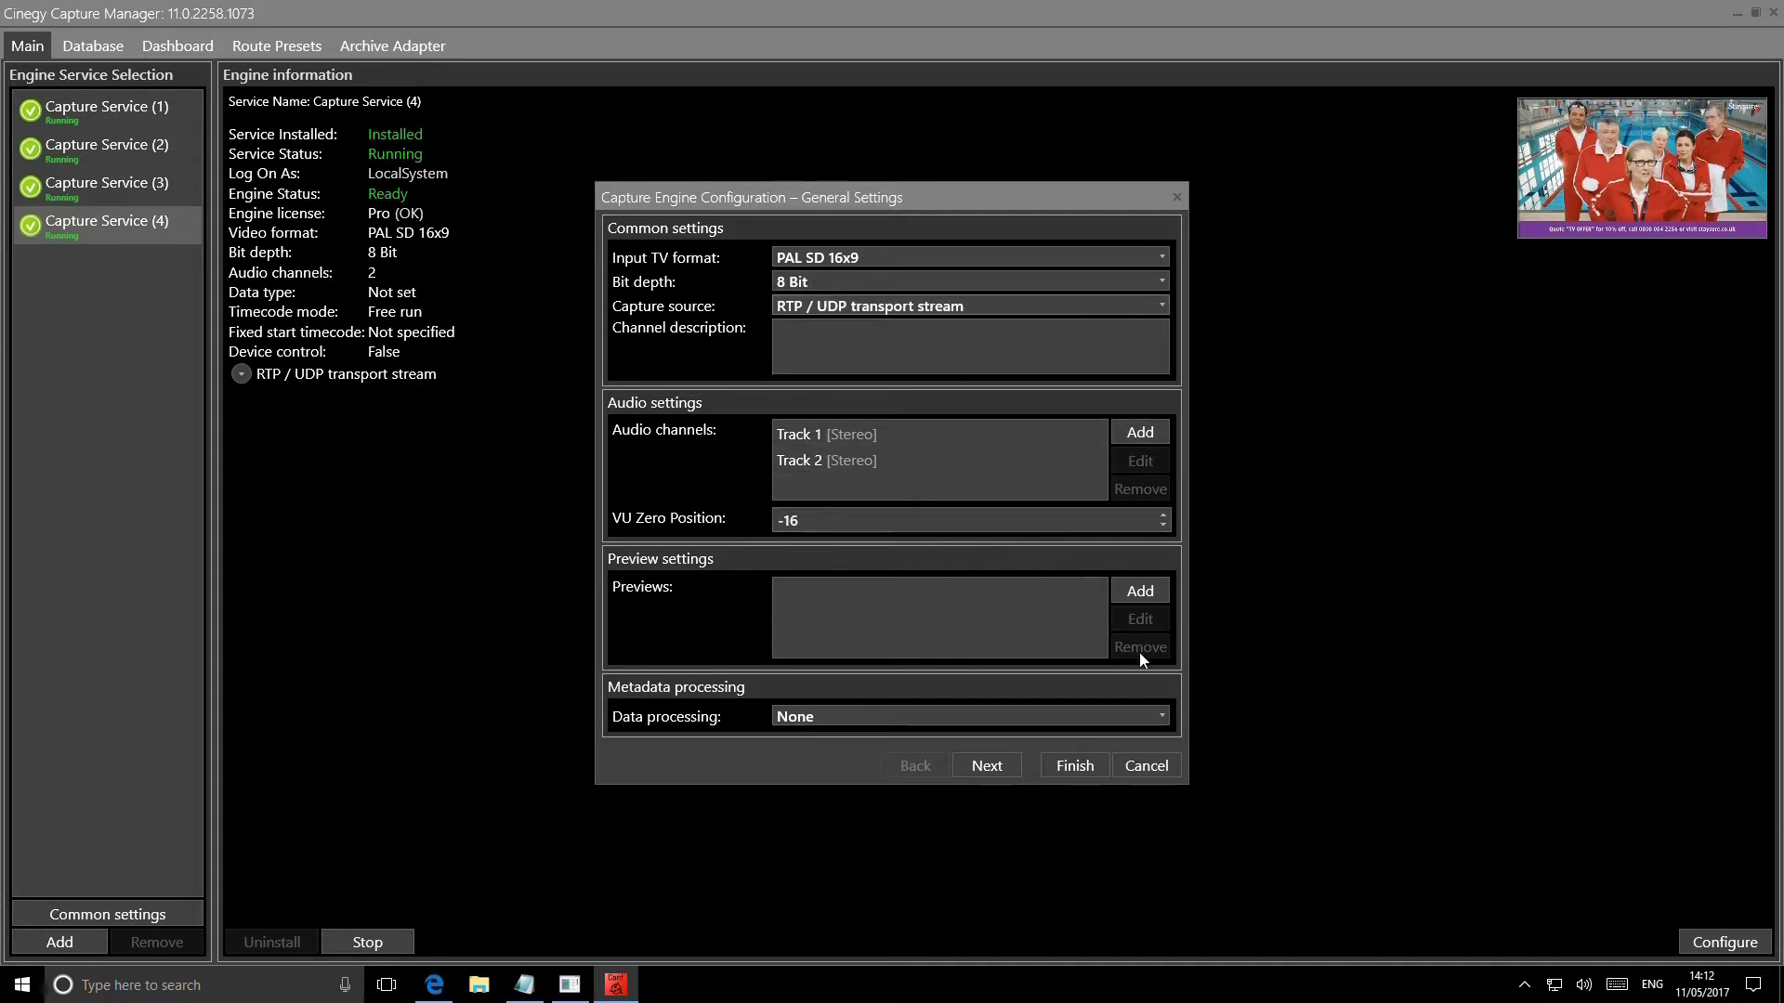
key("Return")
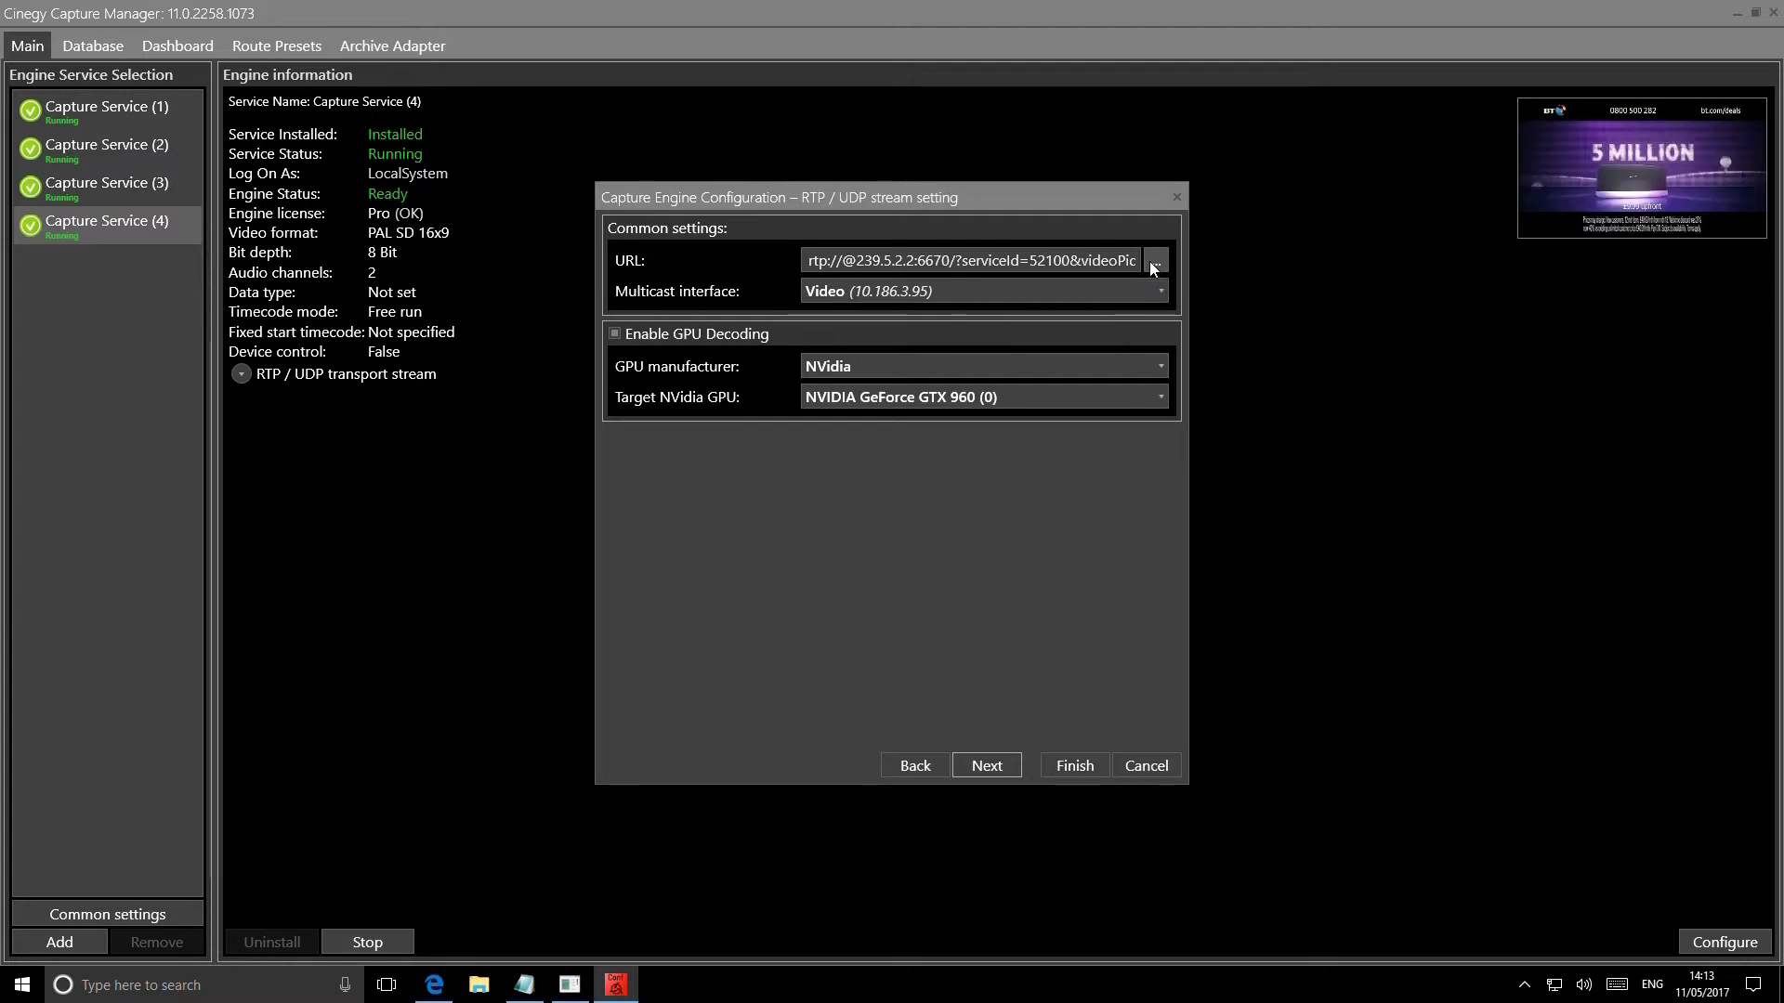
- Close the Capture Engine Configuration dialog without further changes
left_click(1176, 197)
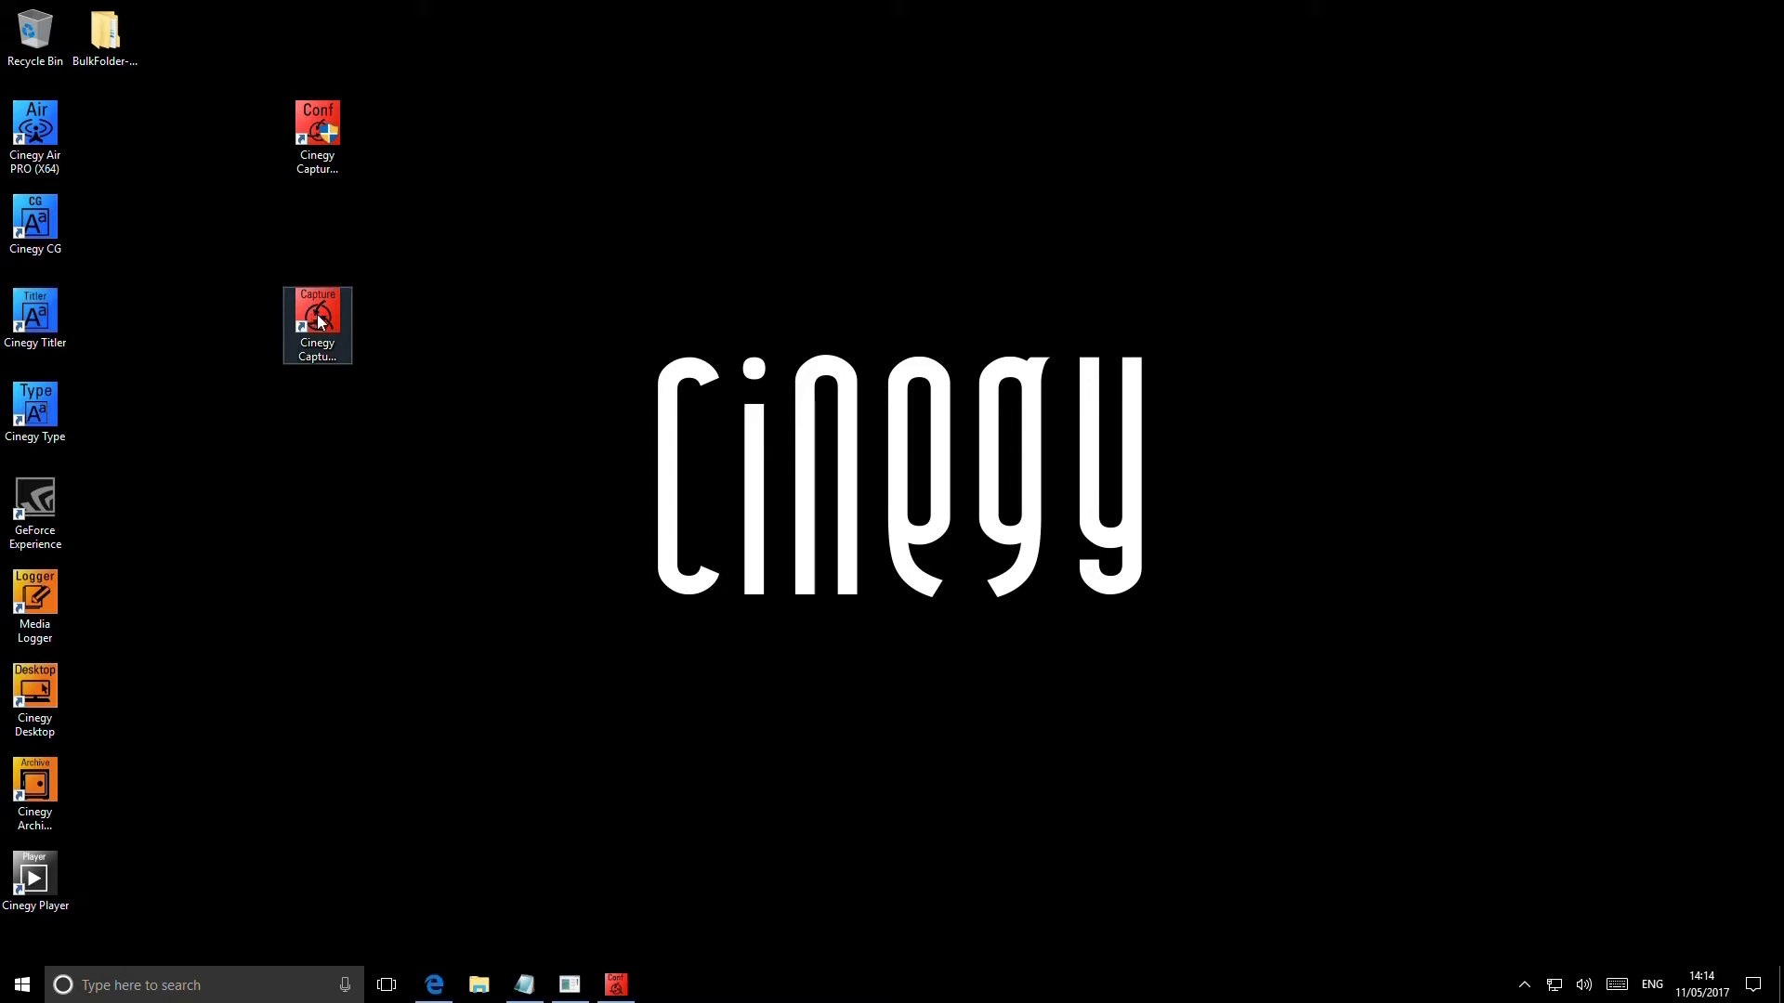
- Launch Cinegy Capture Control, collapse the template lists of Services (1)–(4), and preview Service (2)
double_click(318, 322)
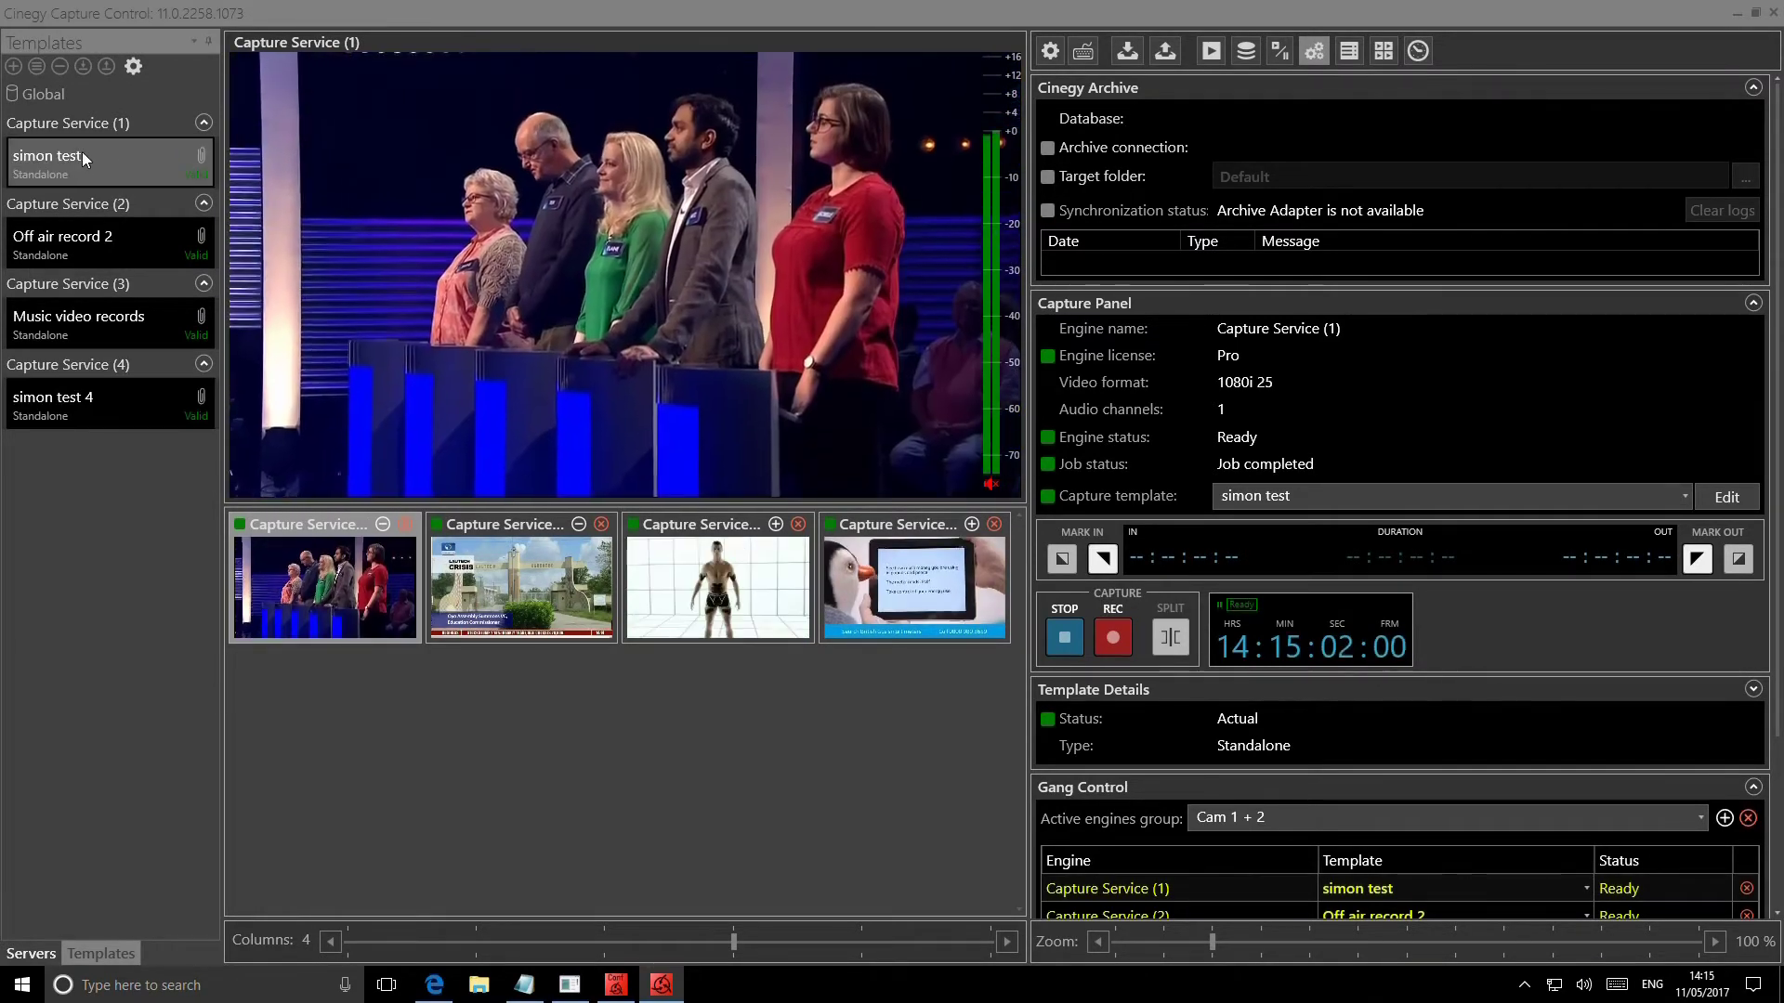
left_click(205, 122)
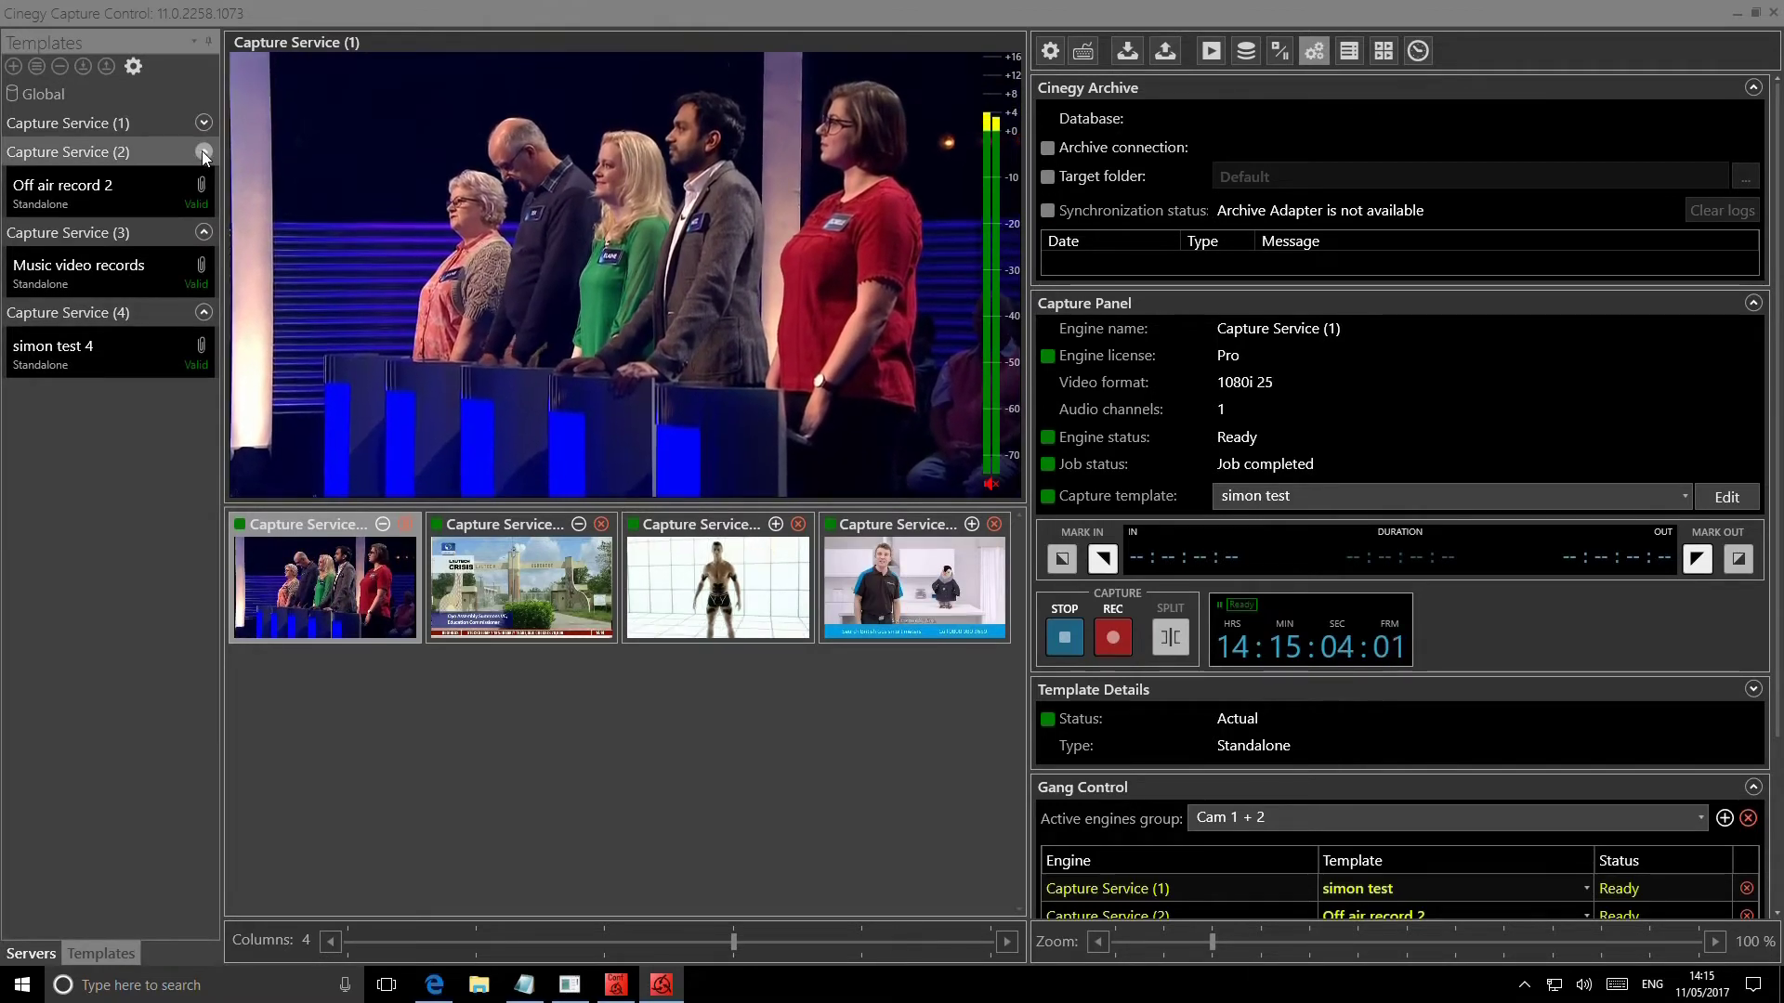
left_click(203, 150)
left_click(204, 181)
left_click(202, 210)
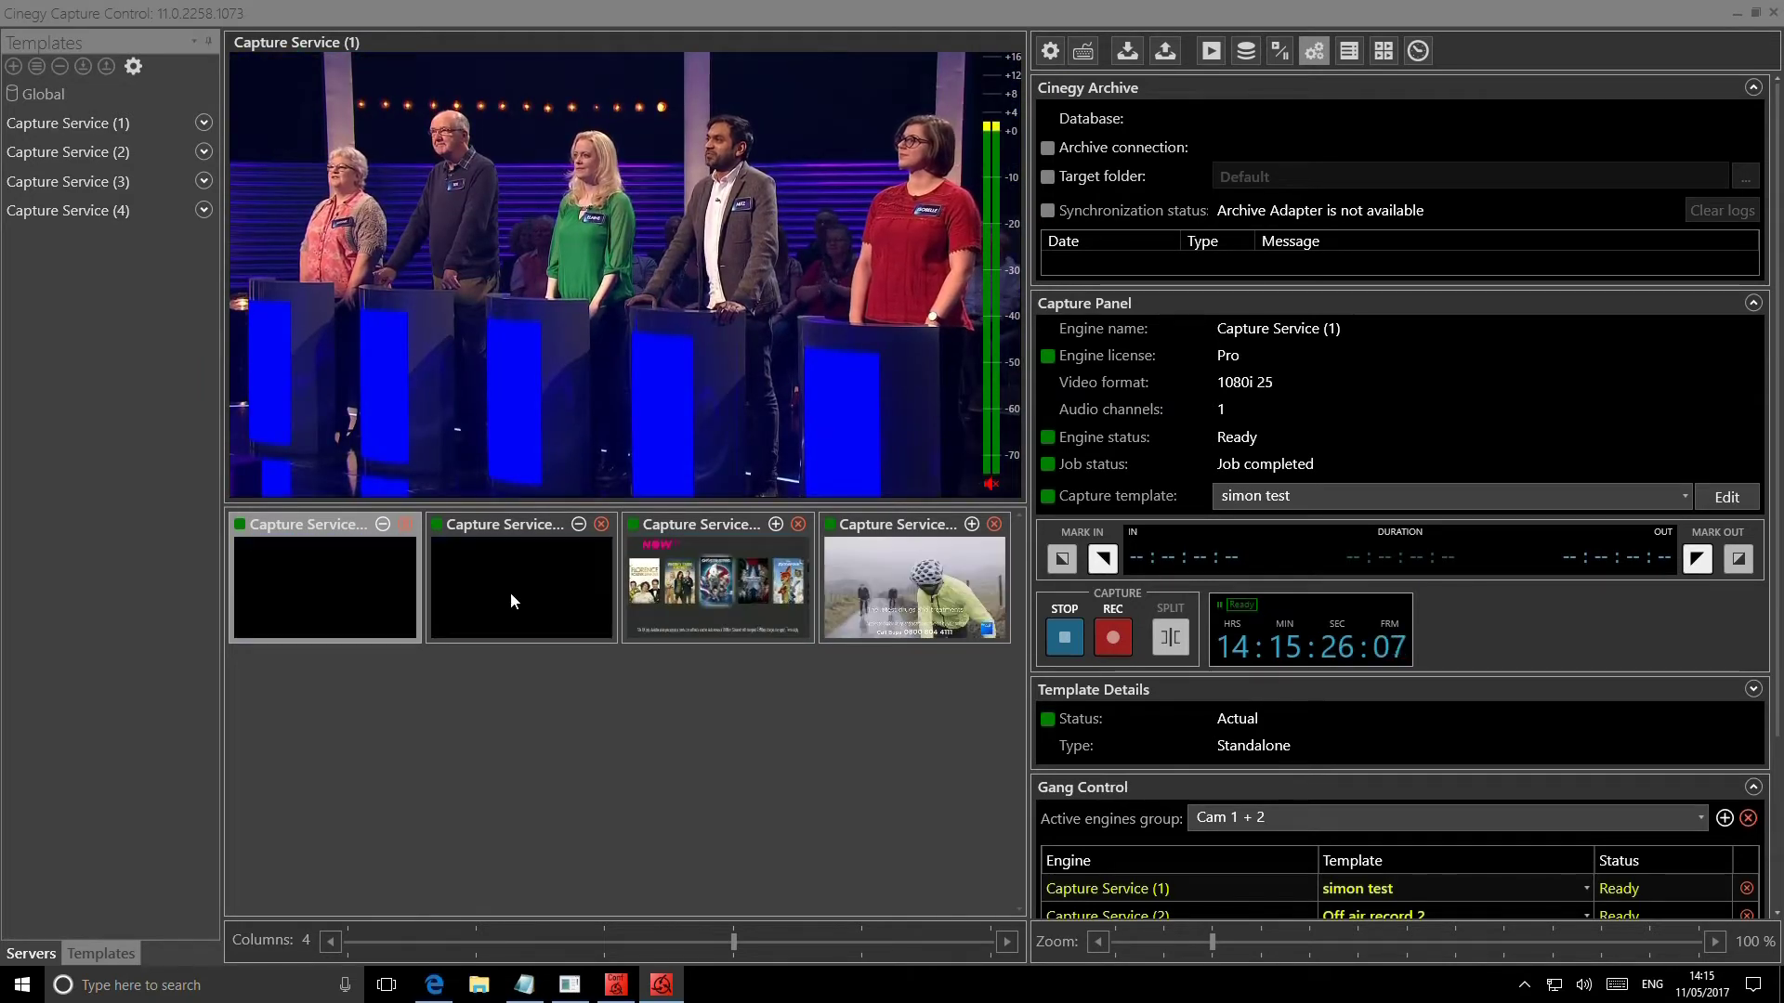
left_click(510, 595)
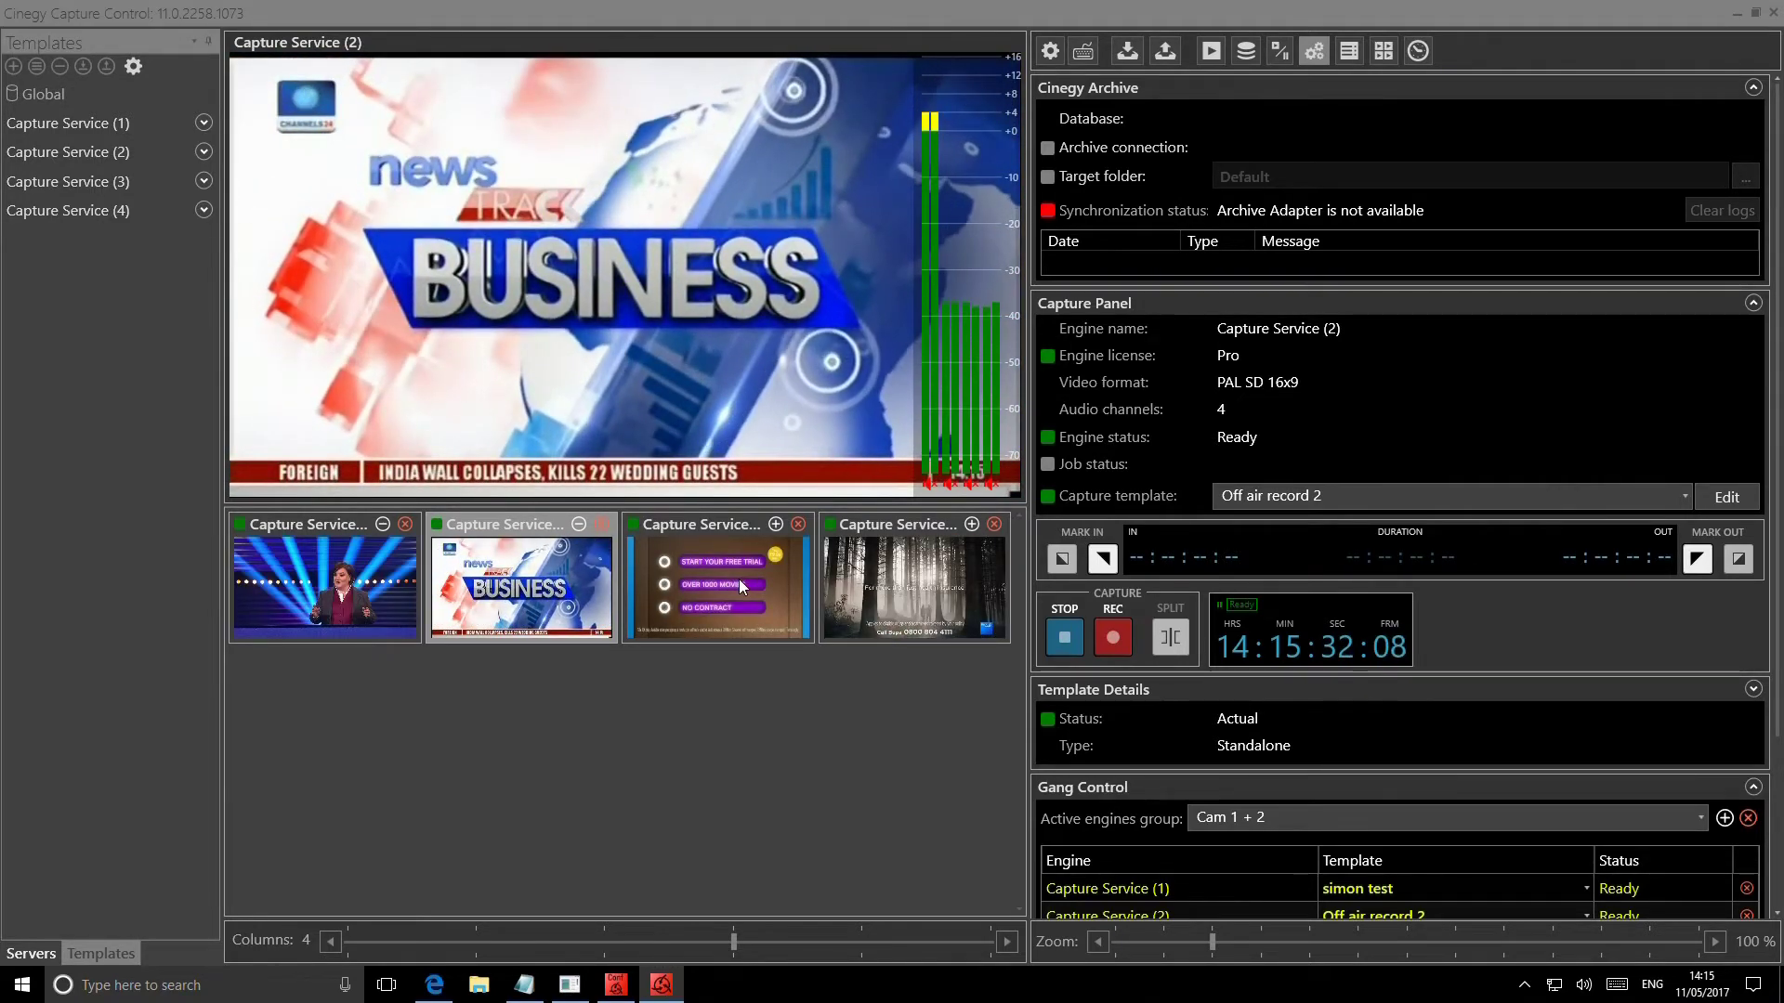
- Show Capture Service (1) in the main monitor and adjust the preview Columns slider
left_click(327, 576)
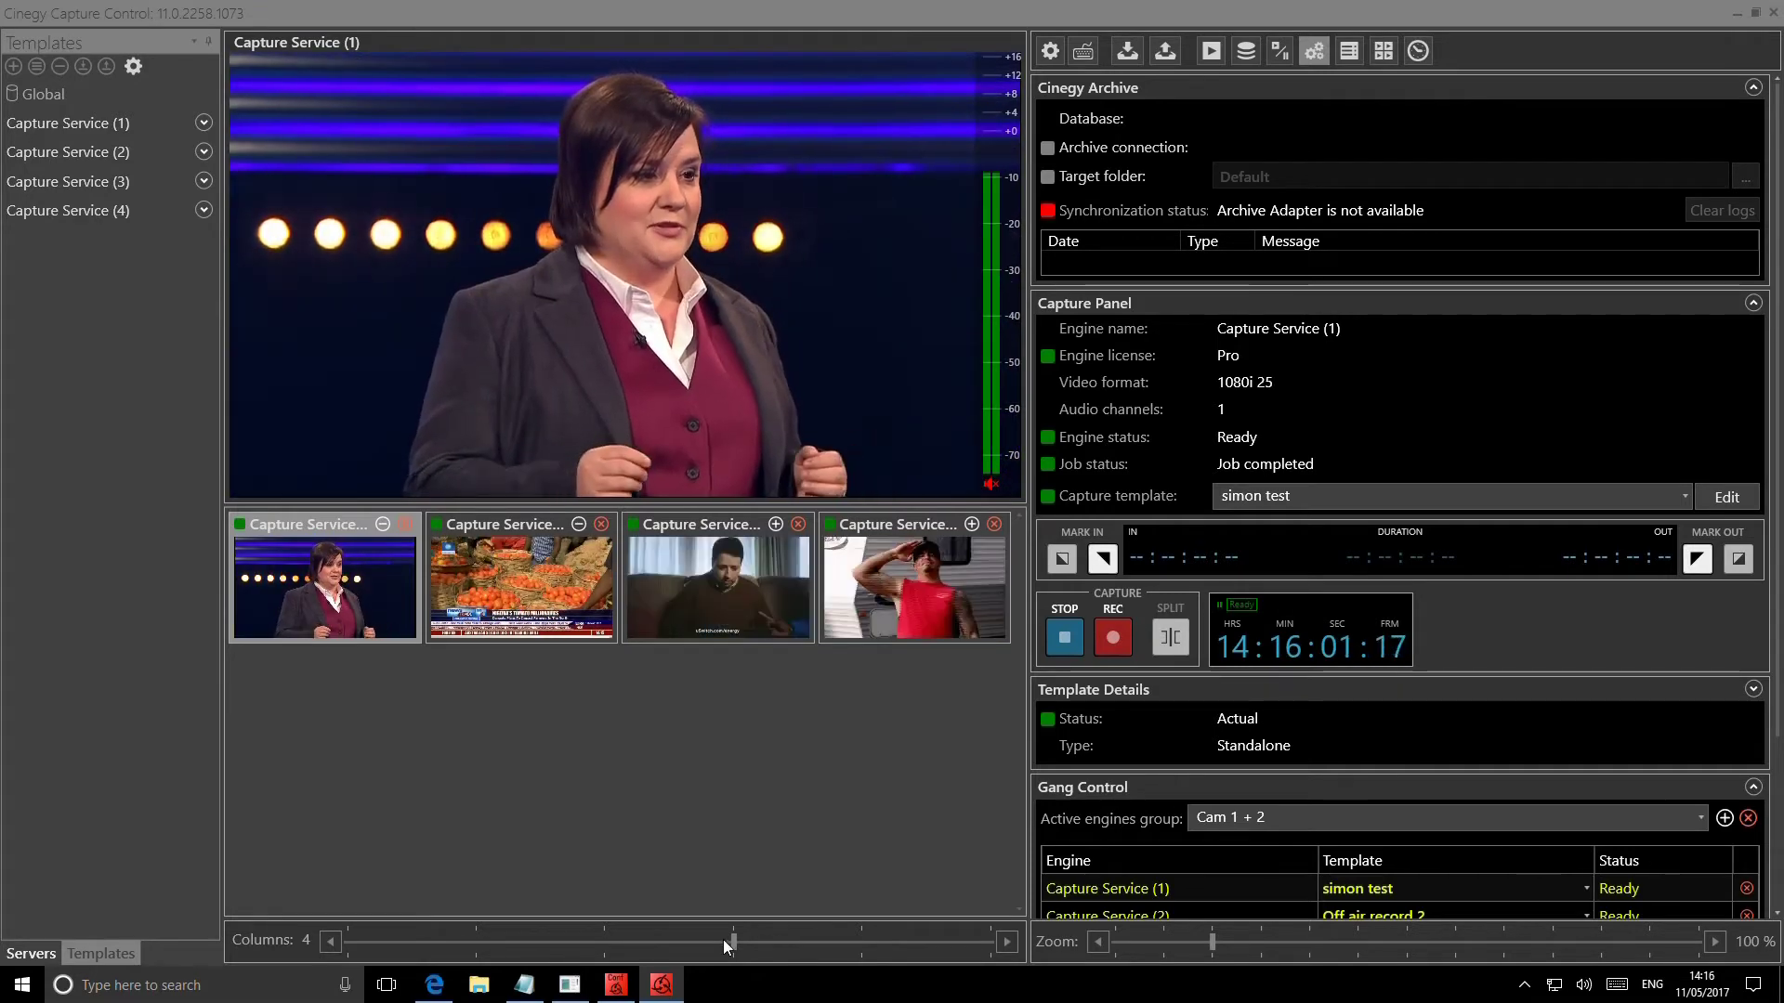
left_click_drag(723, 940, 687, 948)
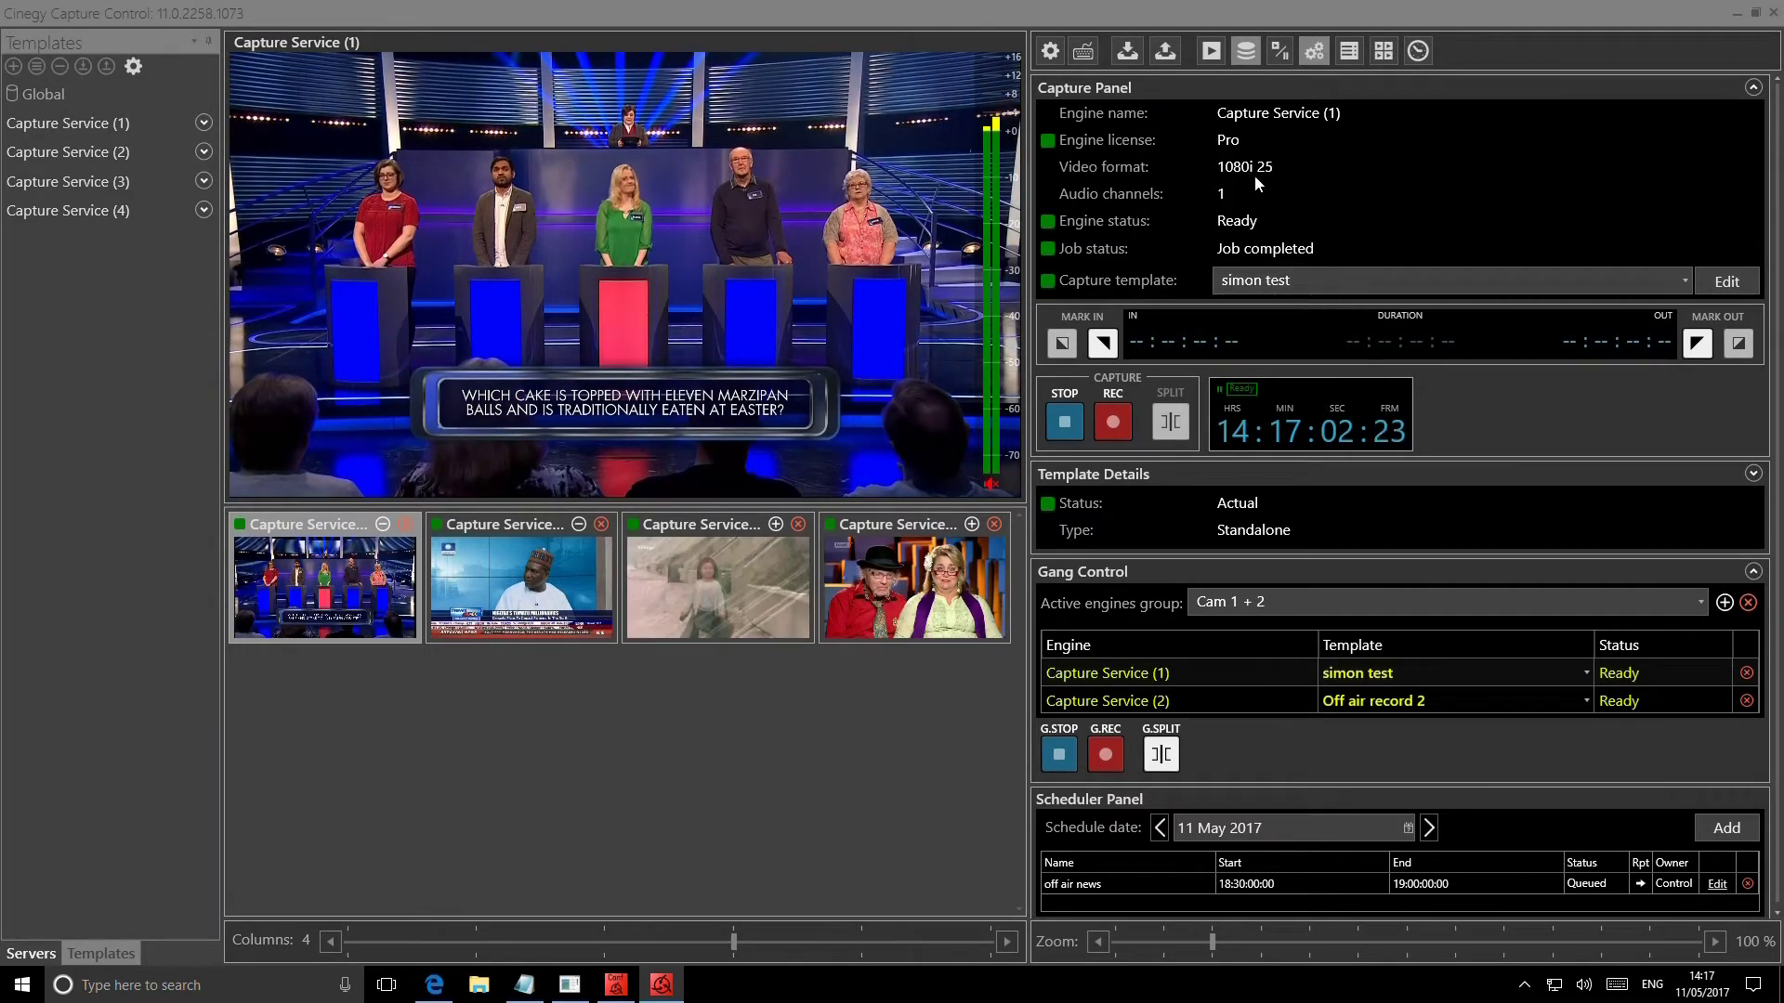
- Inspect the capture templates unchanged, then switch the active engines group to Live engines 1+2
left_click(1685, 275)
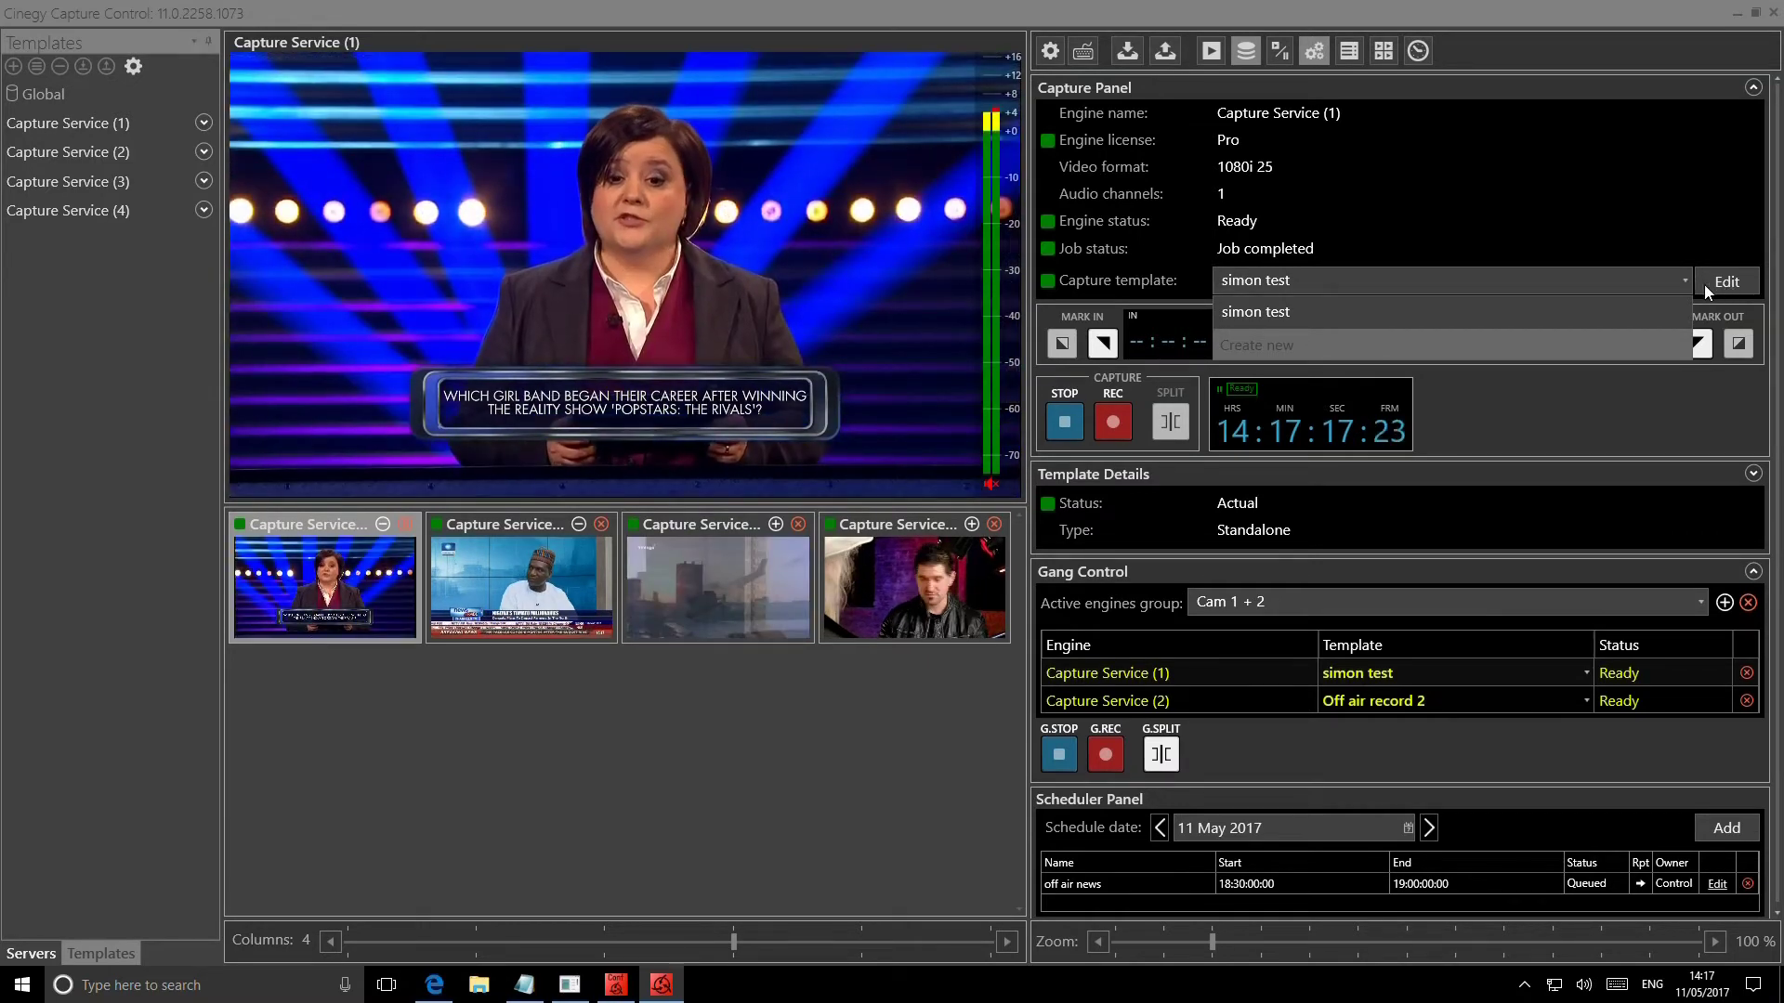
left_click(1629, 246)
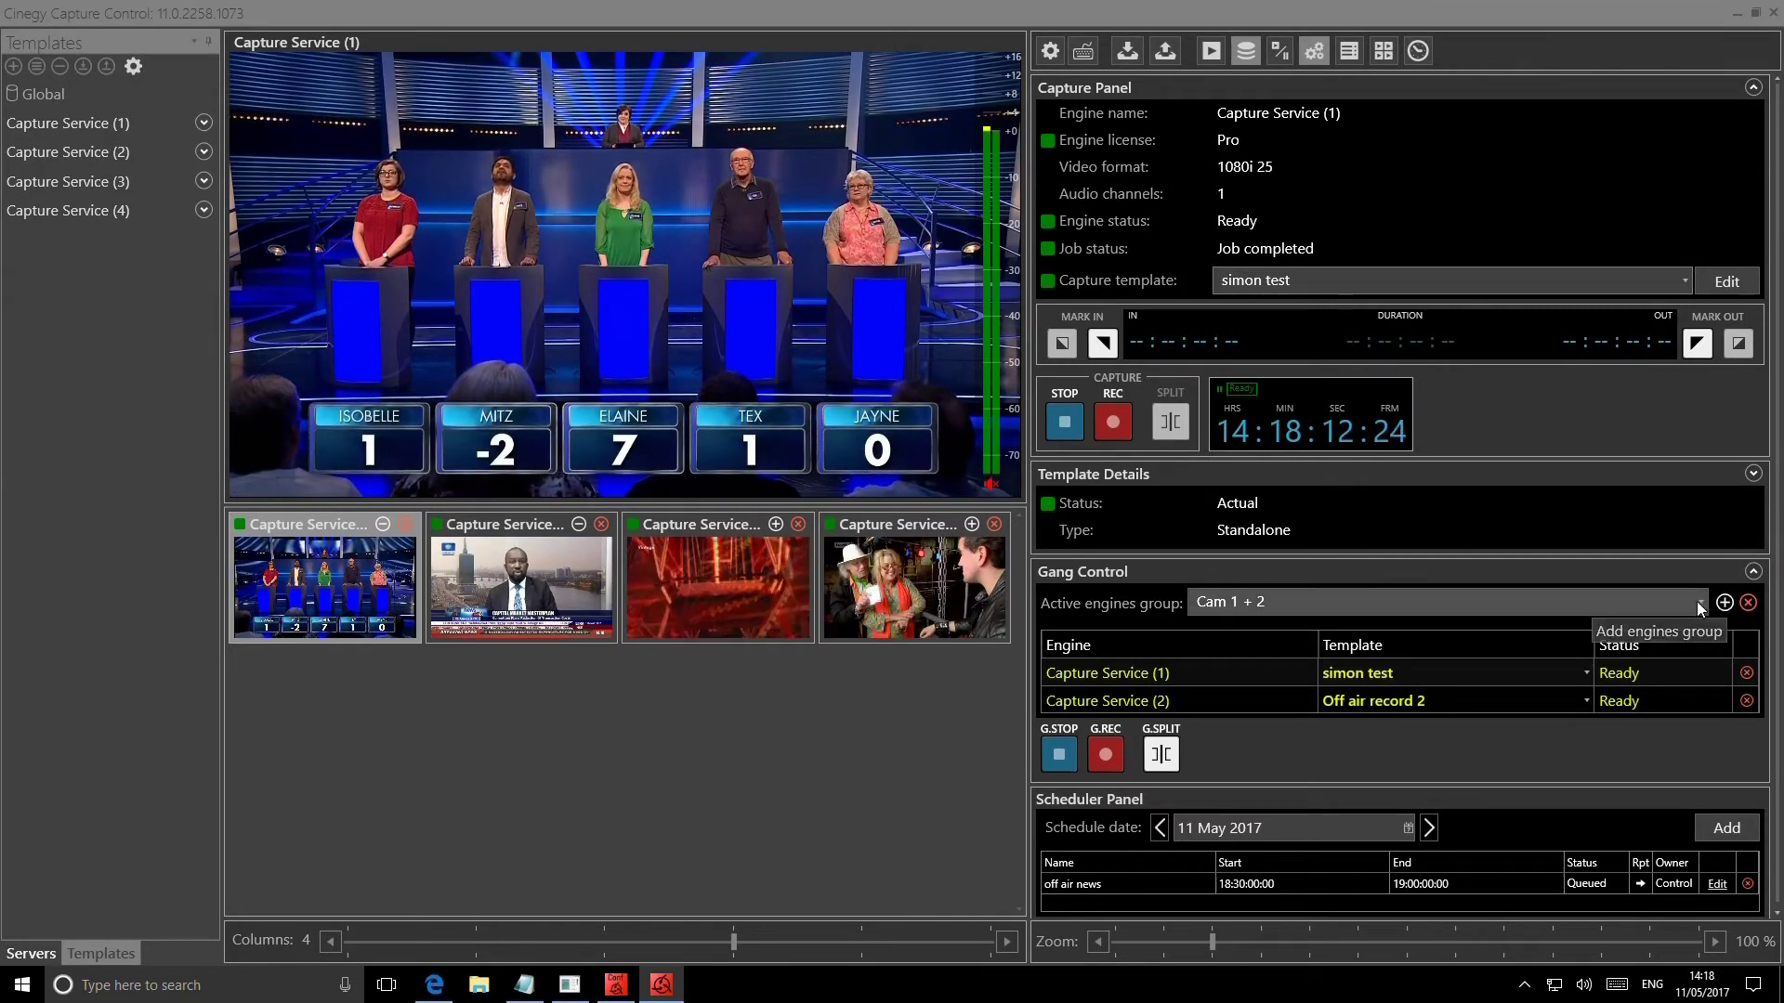
left_click(1697, 602)
left_click(1249, 667)
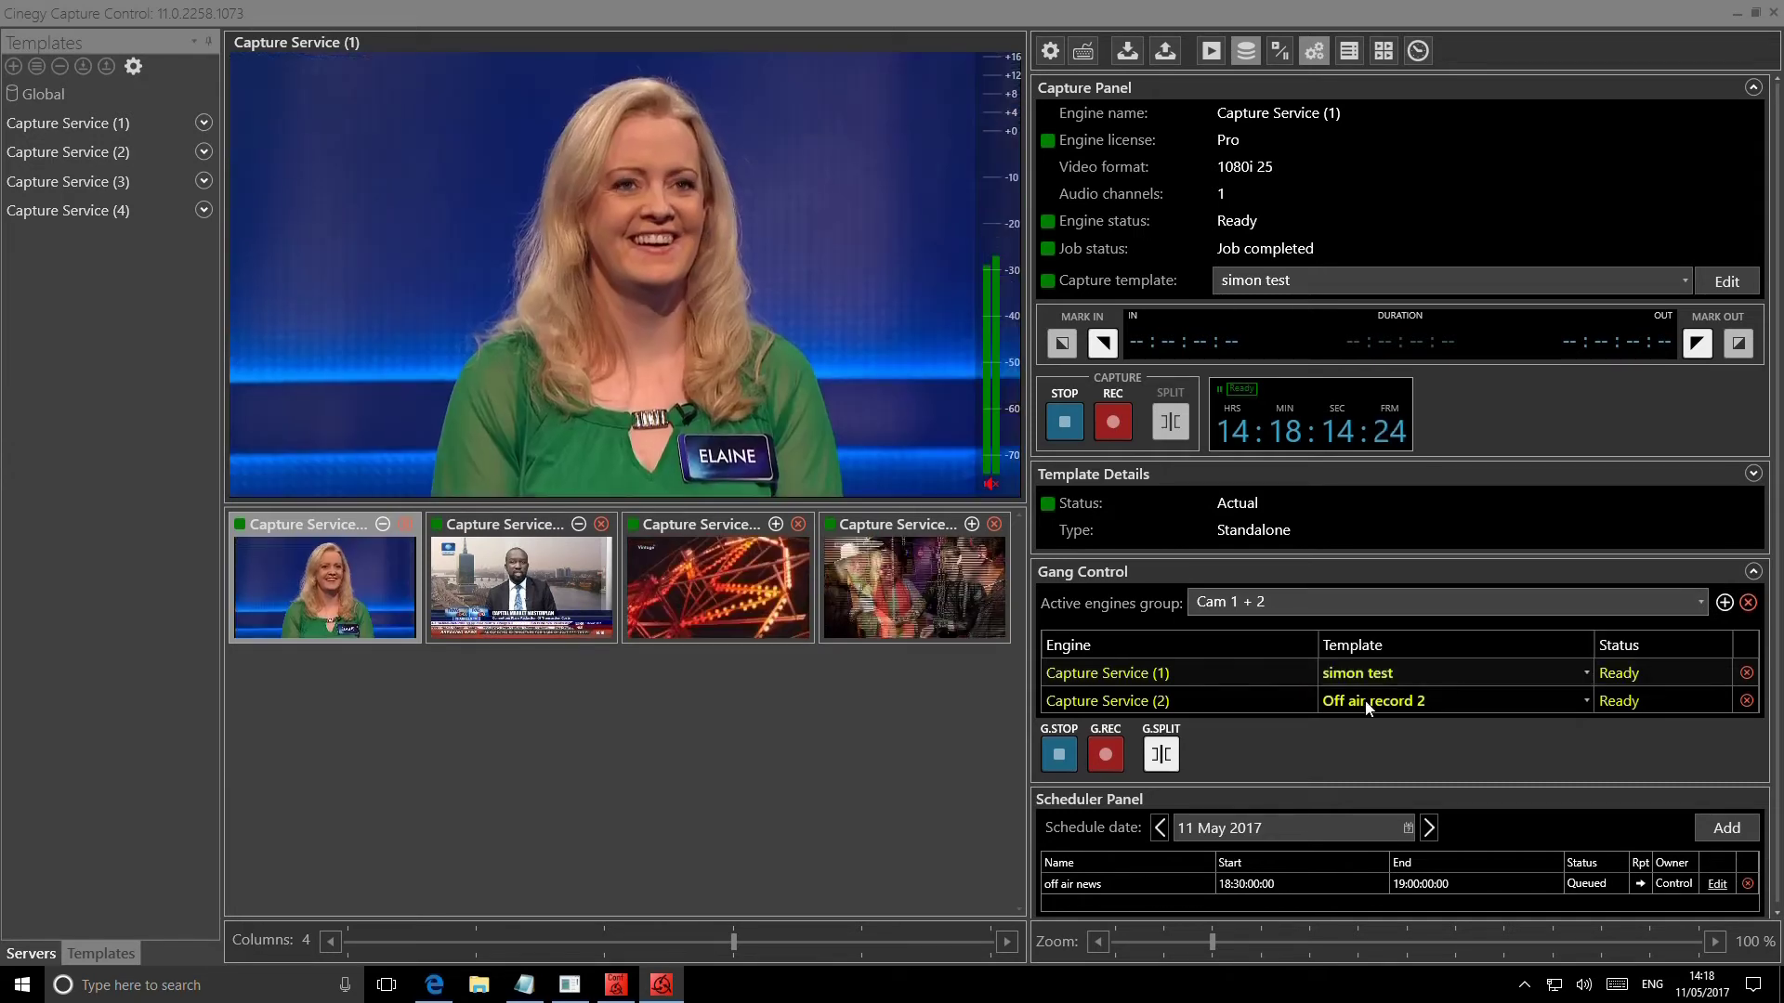
left_click(1700, 602)
left_click(1301, 632)
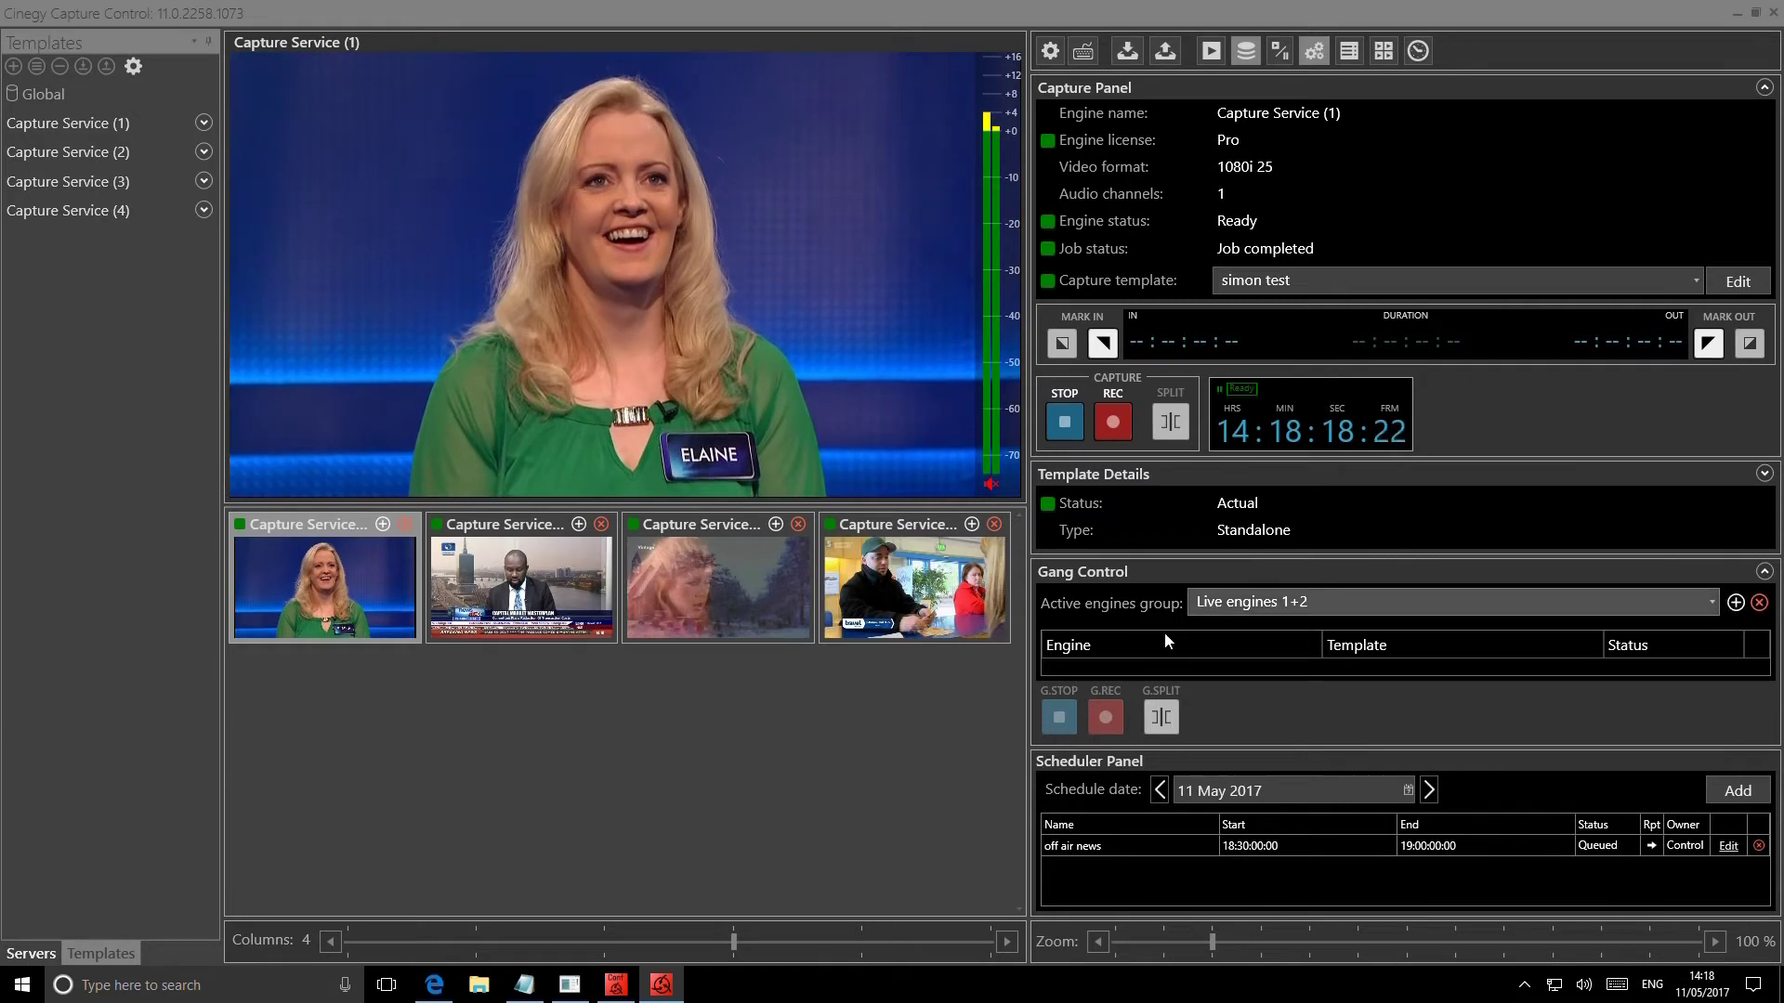
- Add Capture Services (1), (2) and (3) to the gang table using their thumbnail + buttons
left_click(383, 525)
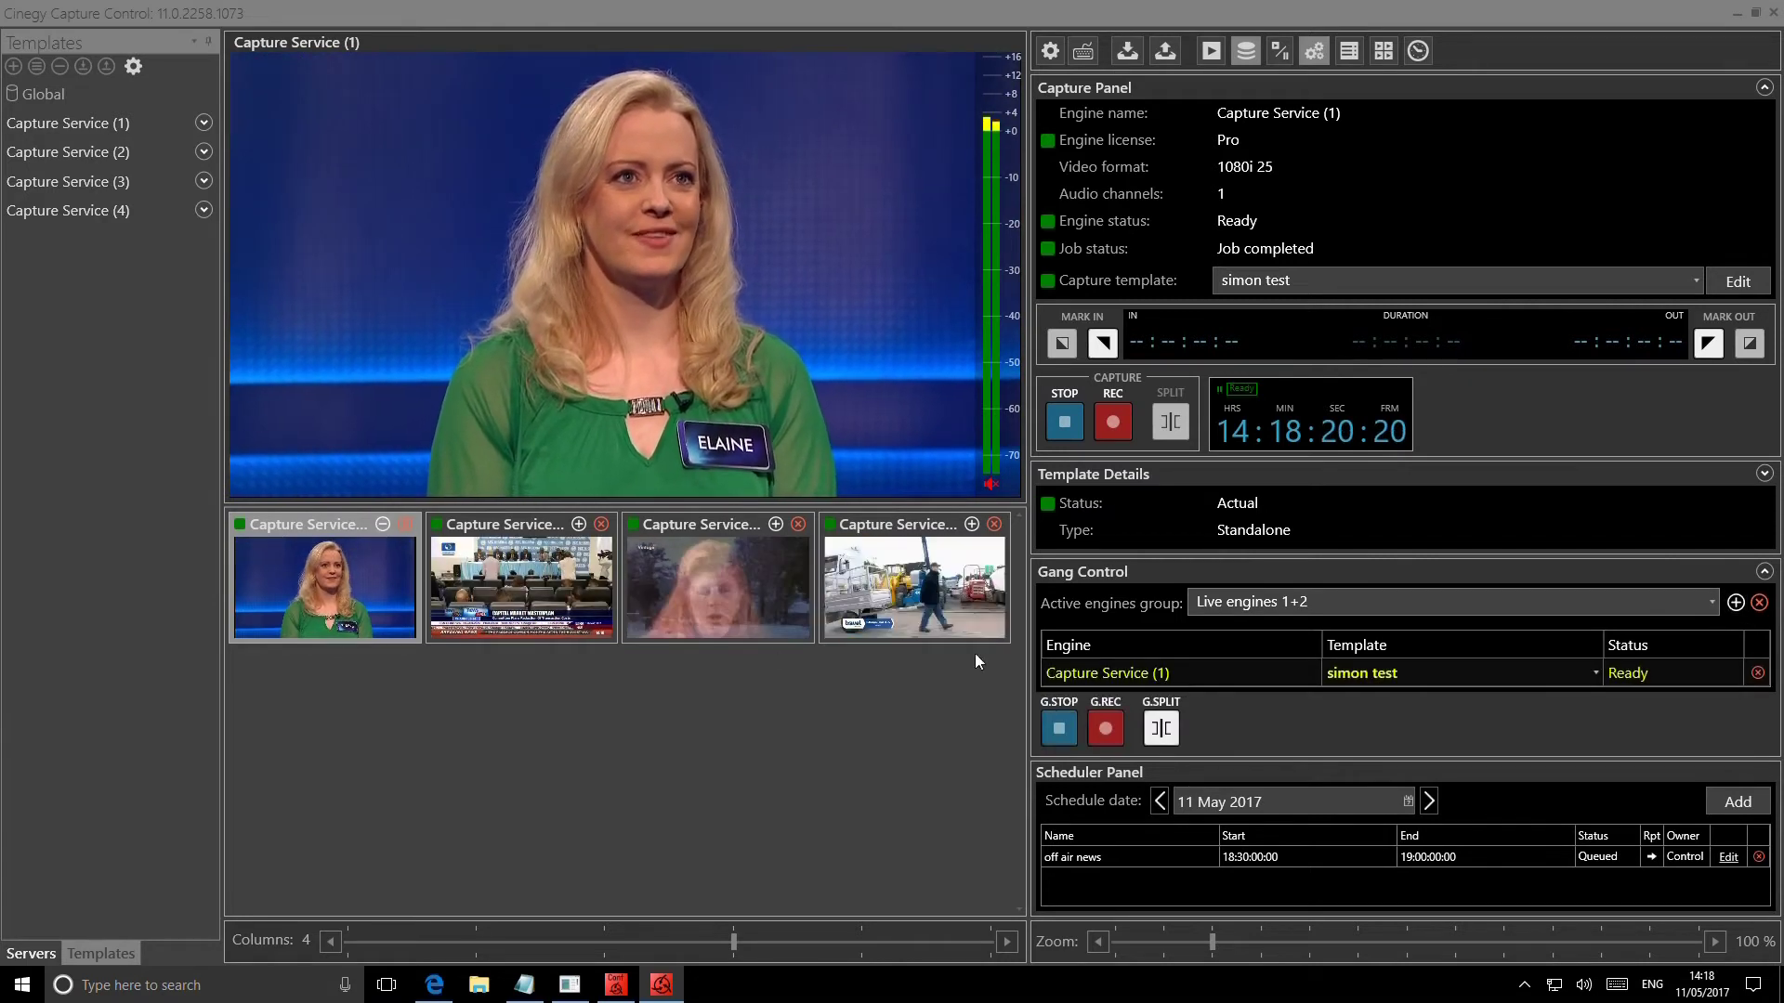
left_click(578, 524)
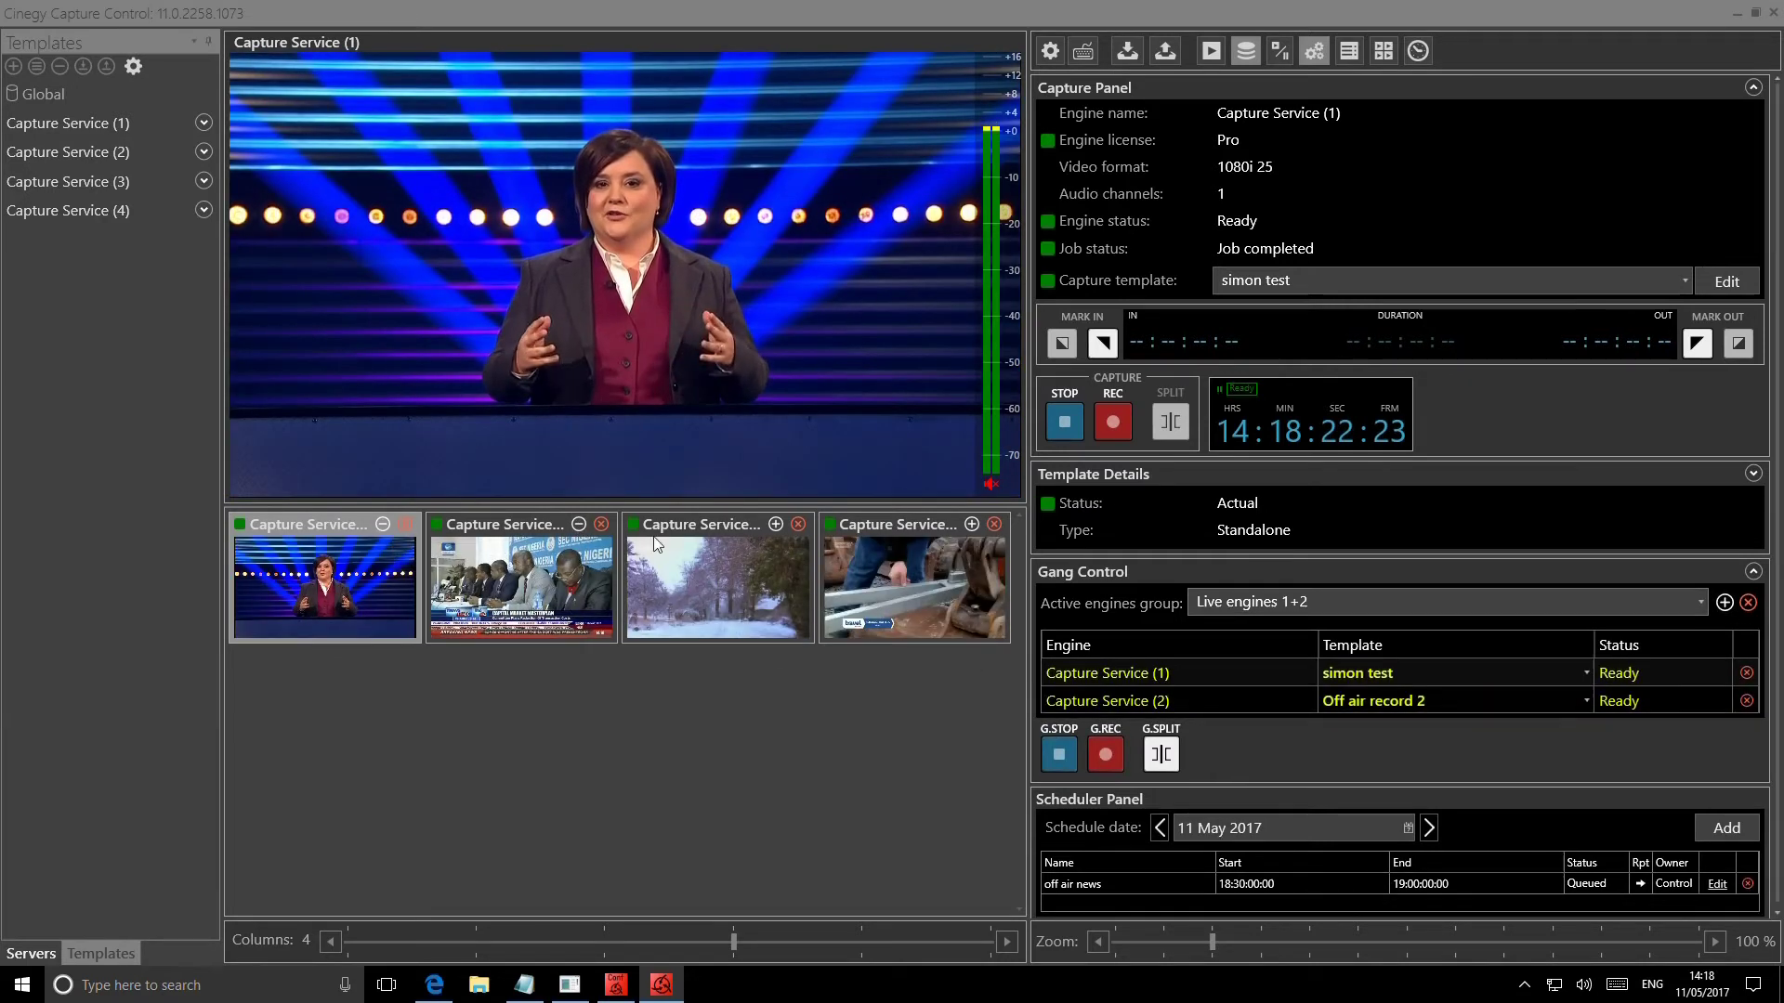
left_click(775, 525)
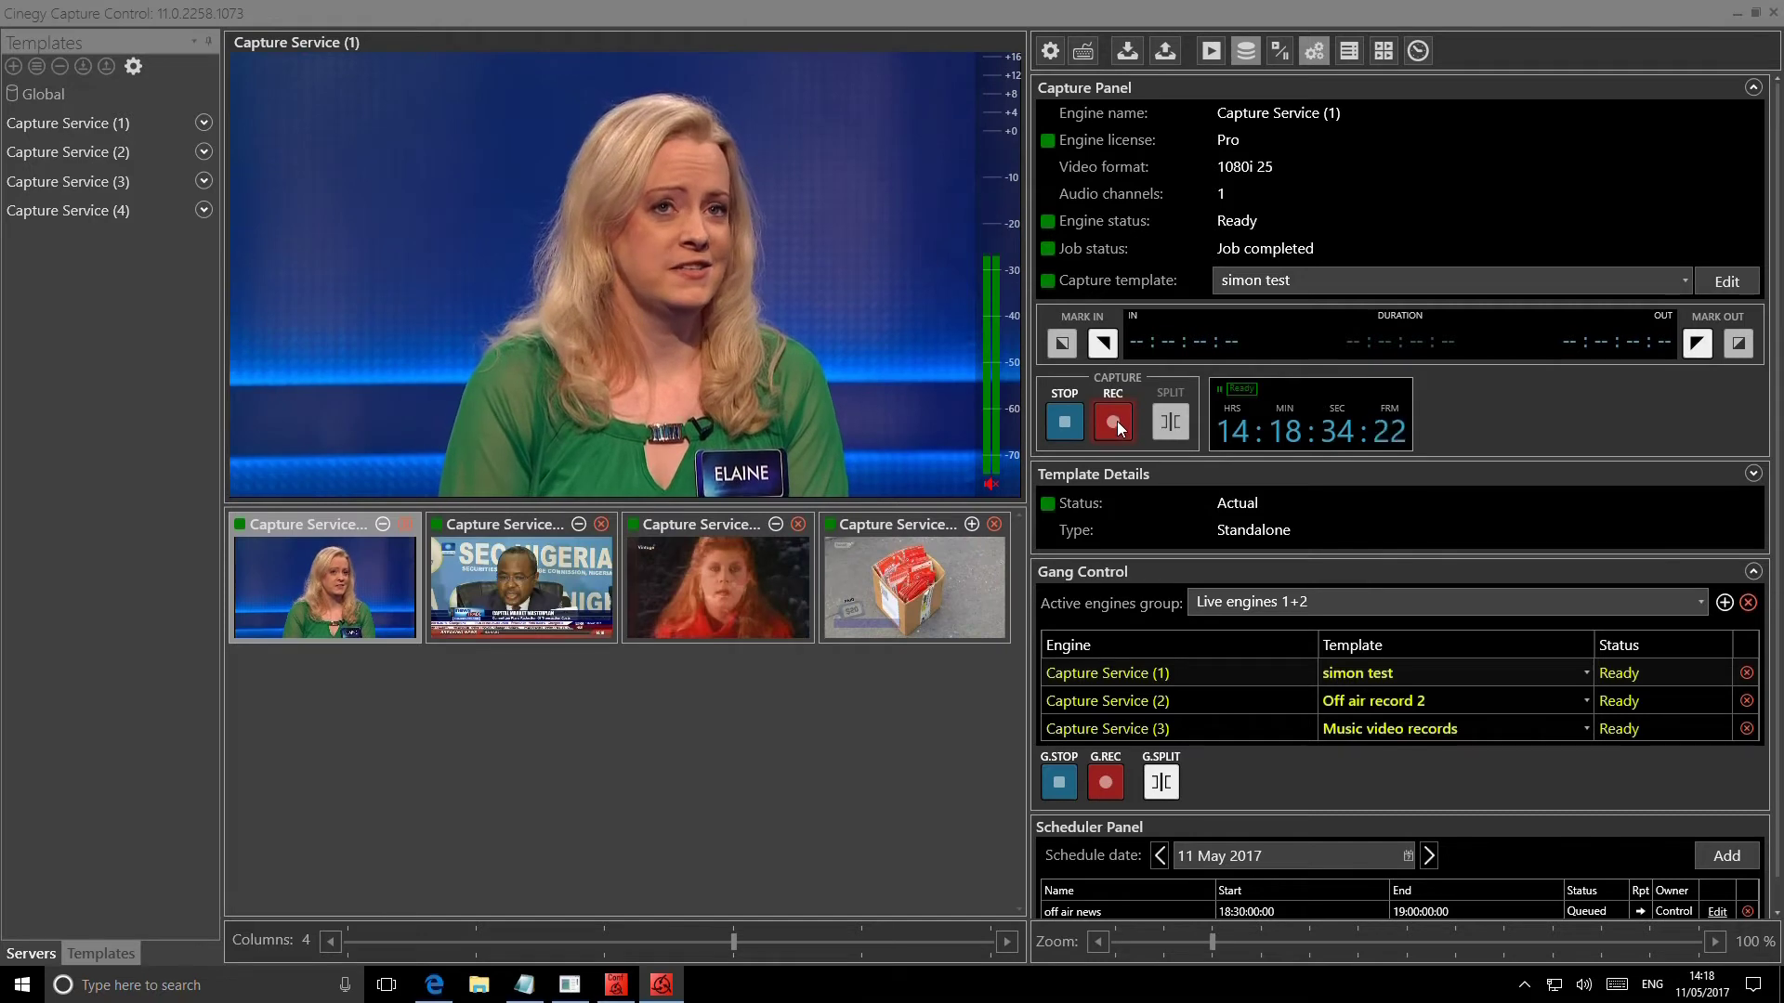
- Start recording on Capture Service (1) and split the ongoing recording into a new file
left_click(1116, 419)
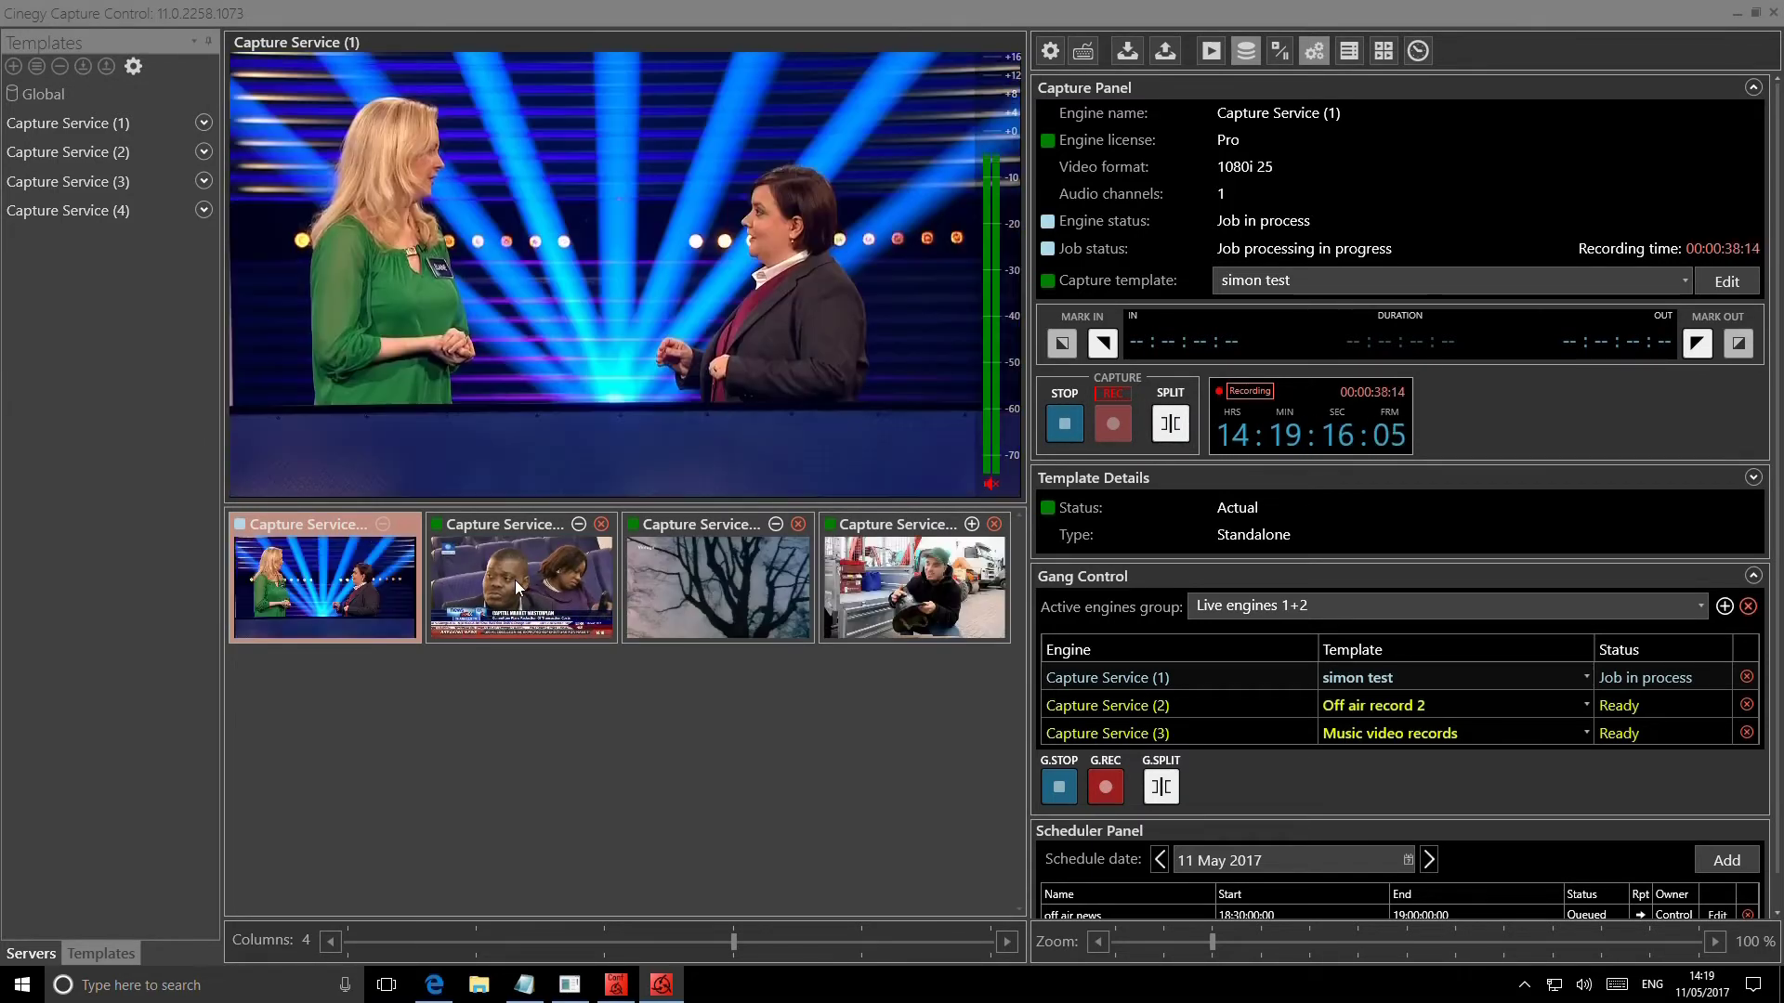
left_click(514, 580)
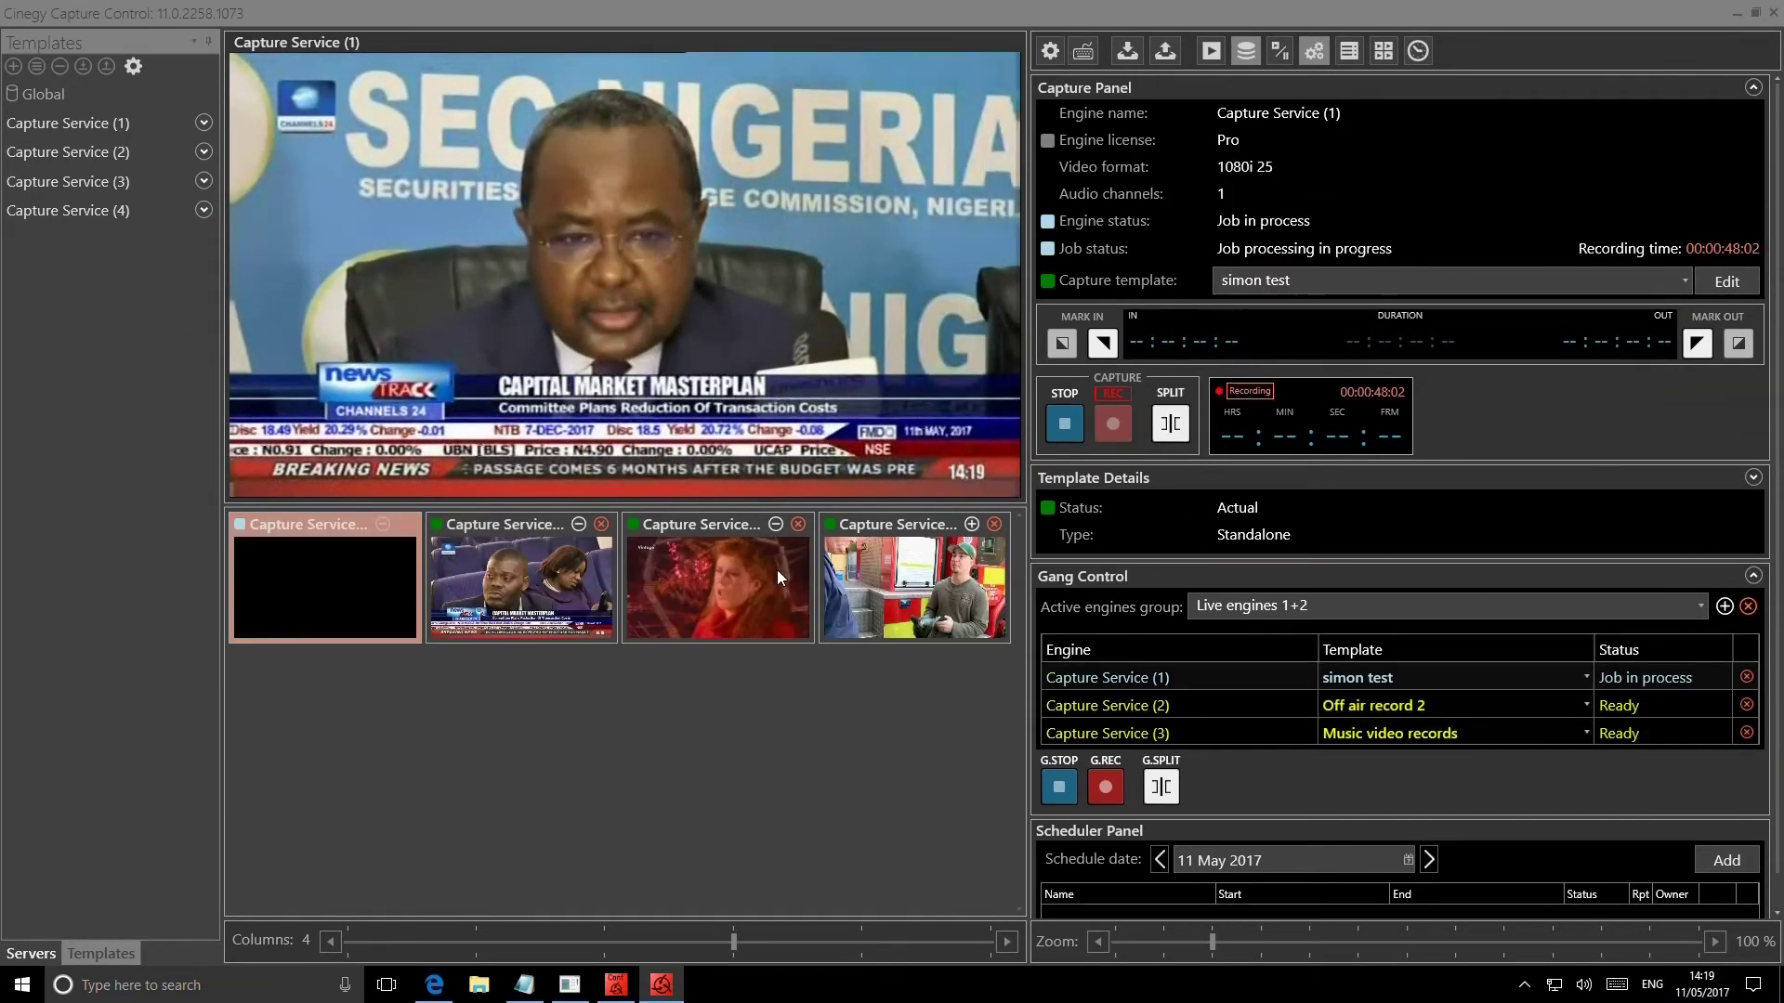
left_click(1171, 427)
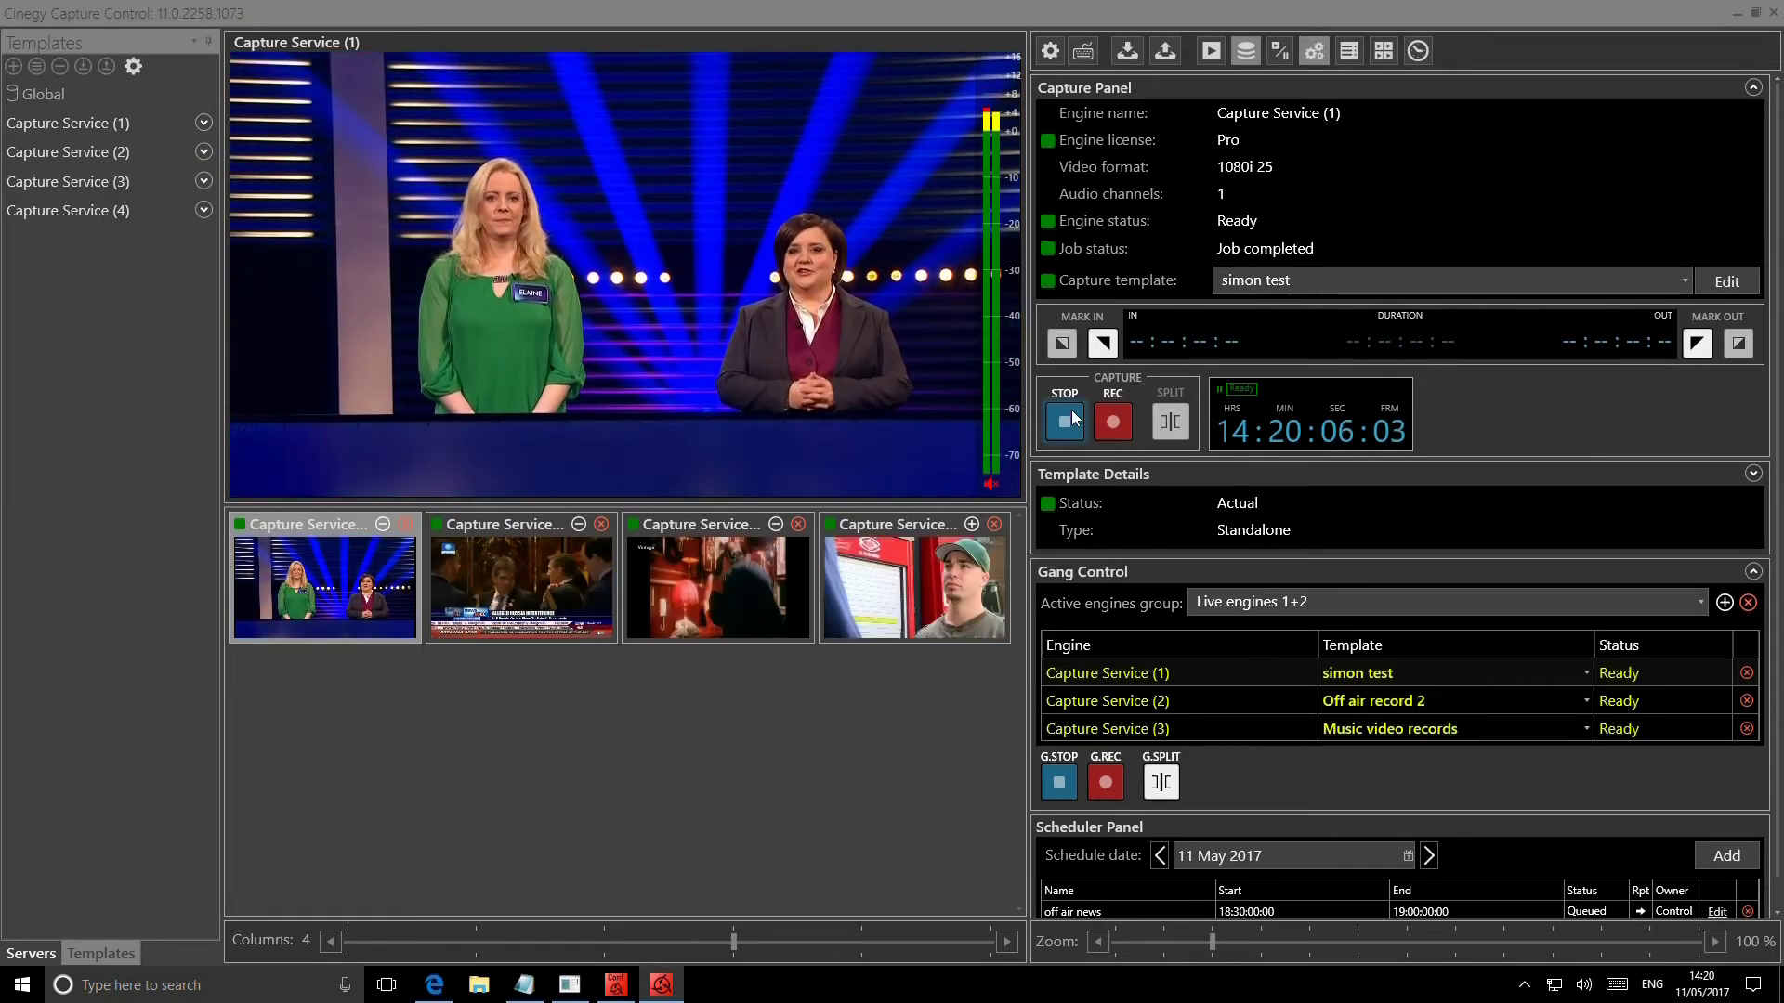
- Open Videos > capture videos delete > media in File Explorer and play the second .mxf clip
left_click(479, 985)
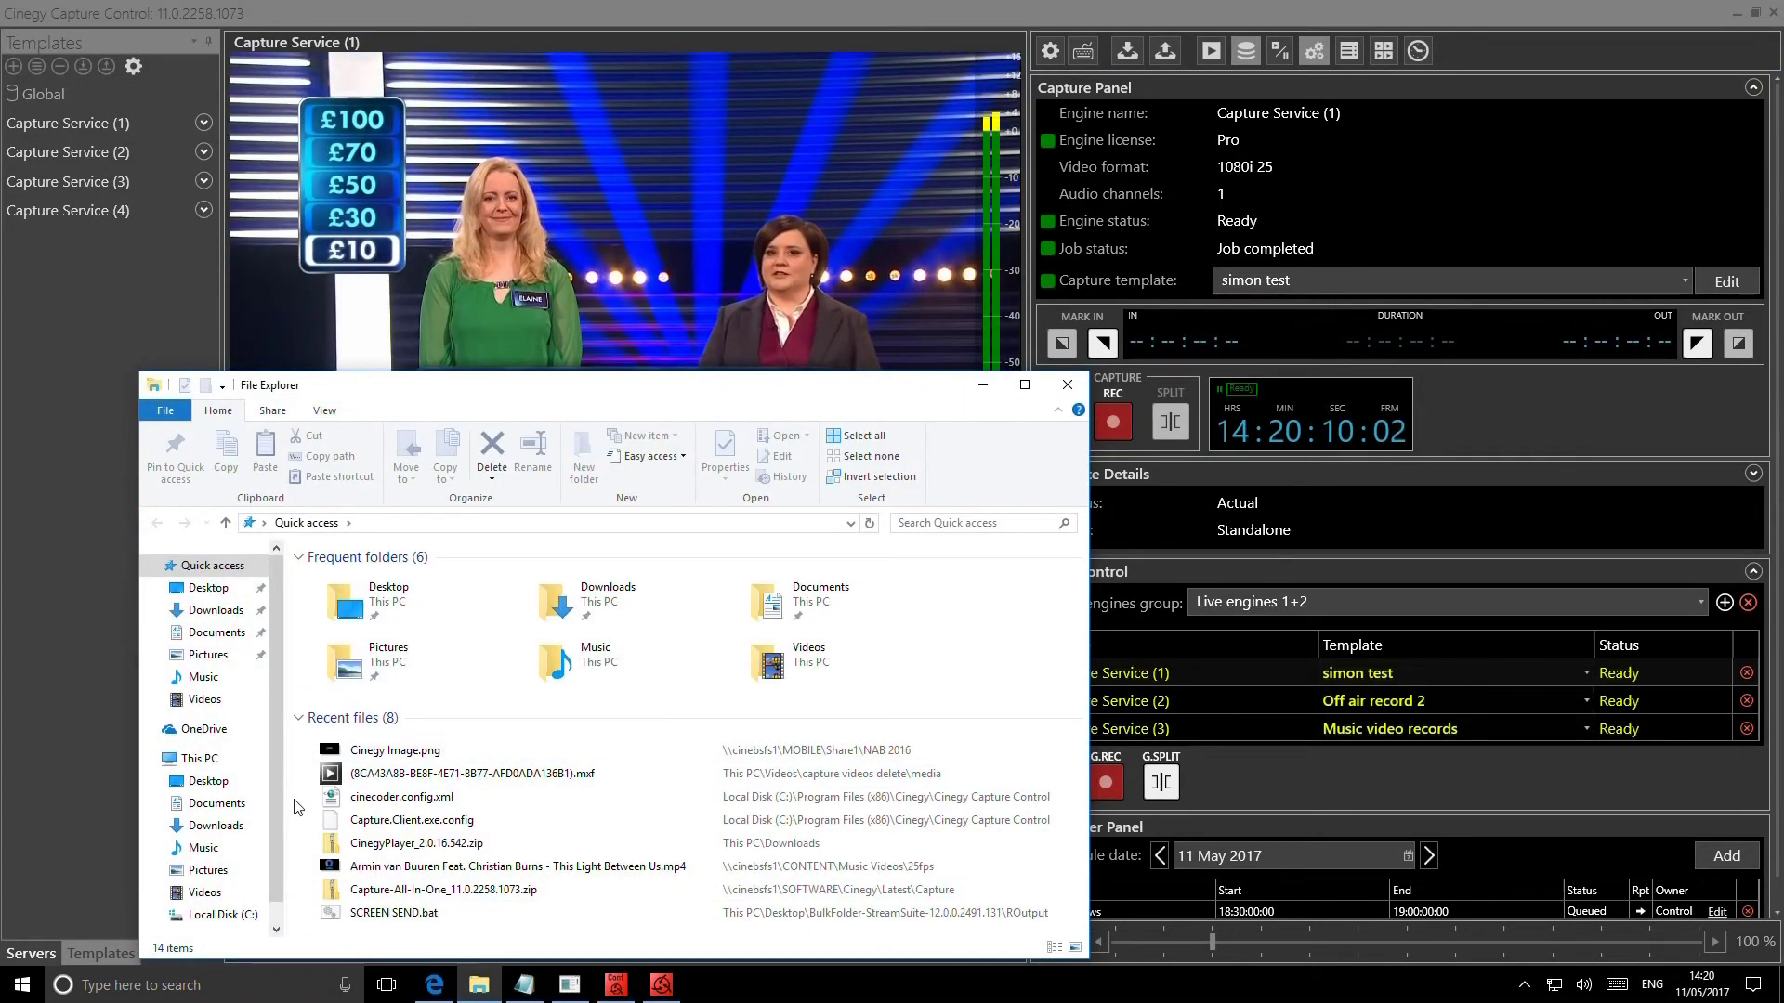
left_click(204, 893)
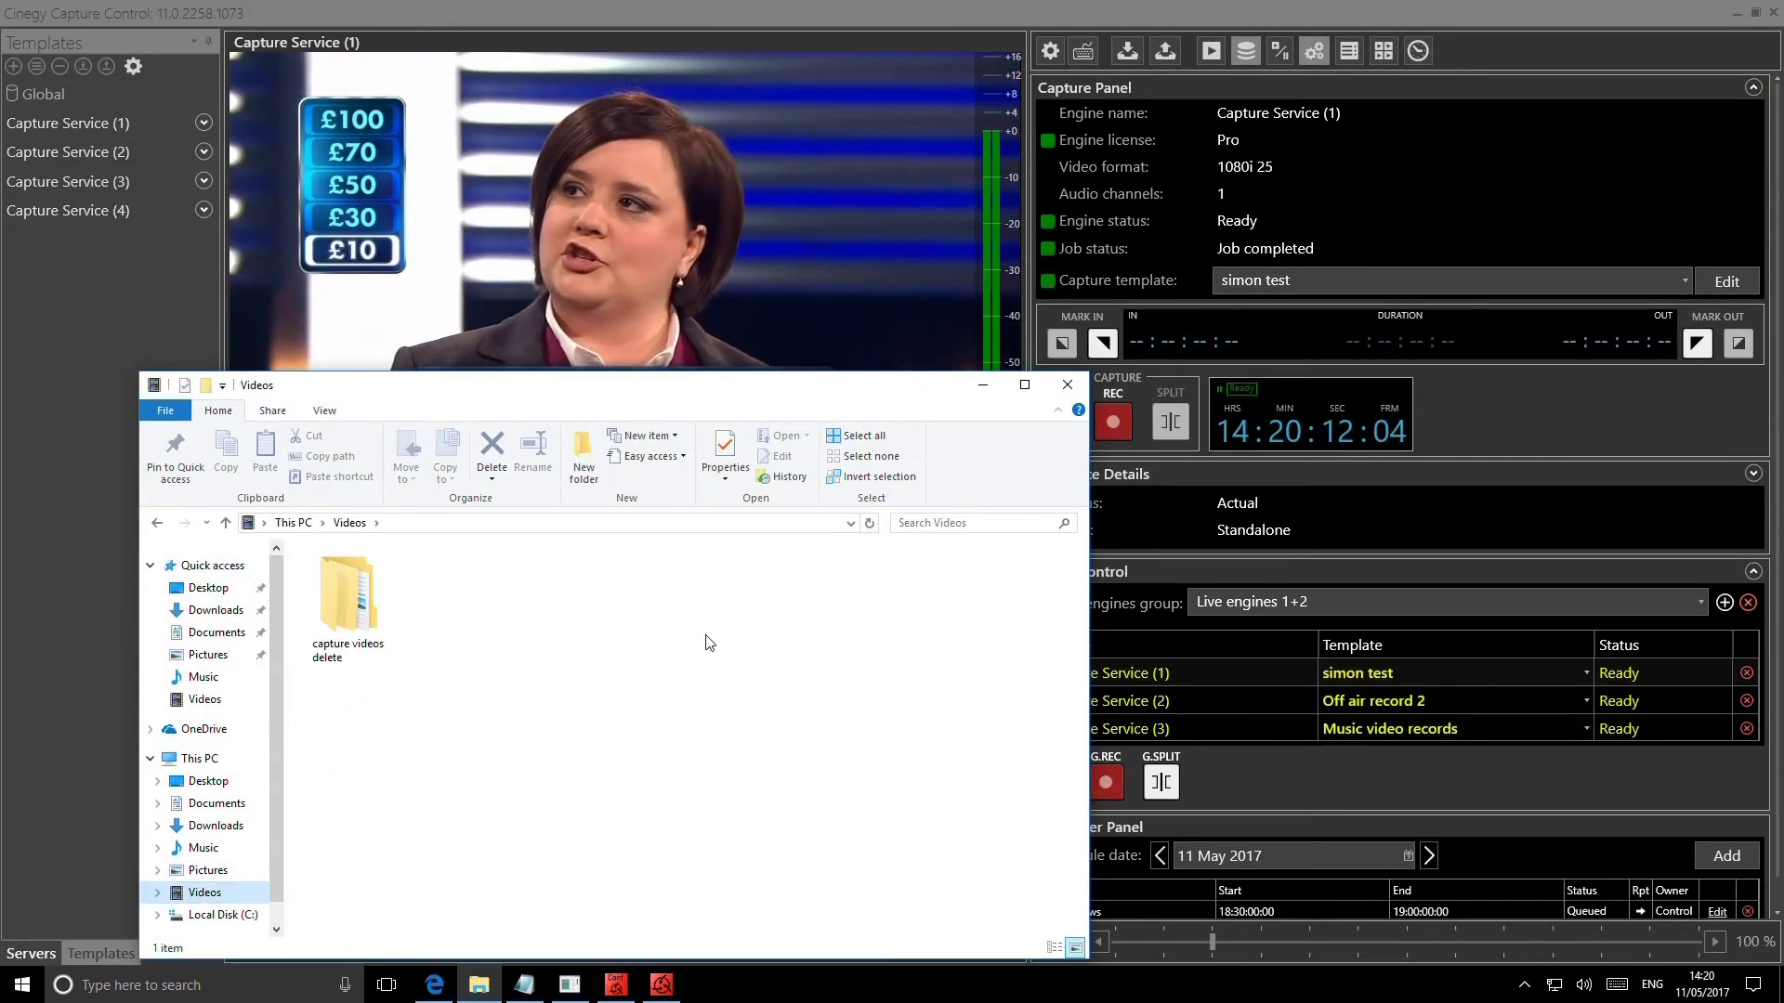
double_click(362, 602)
double_click(364, 604)
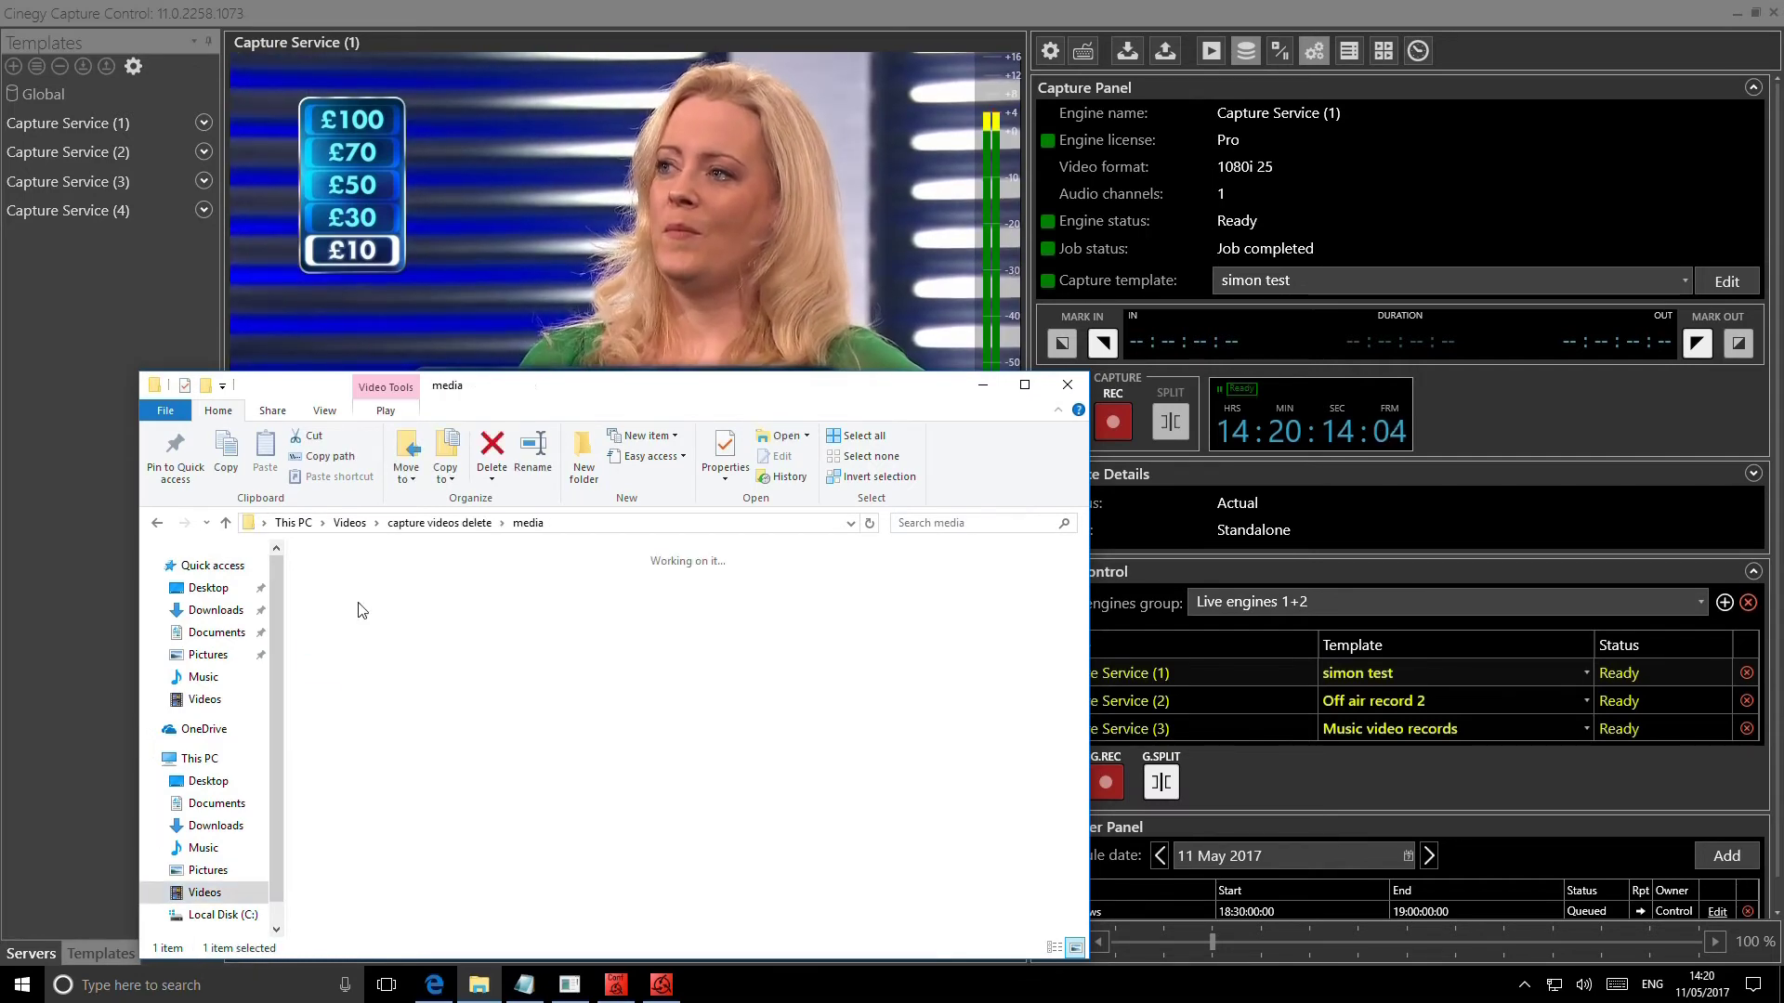
left_click(453, 595)
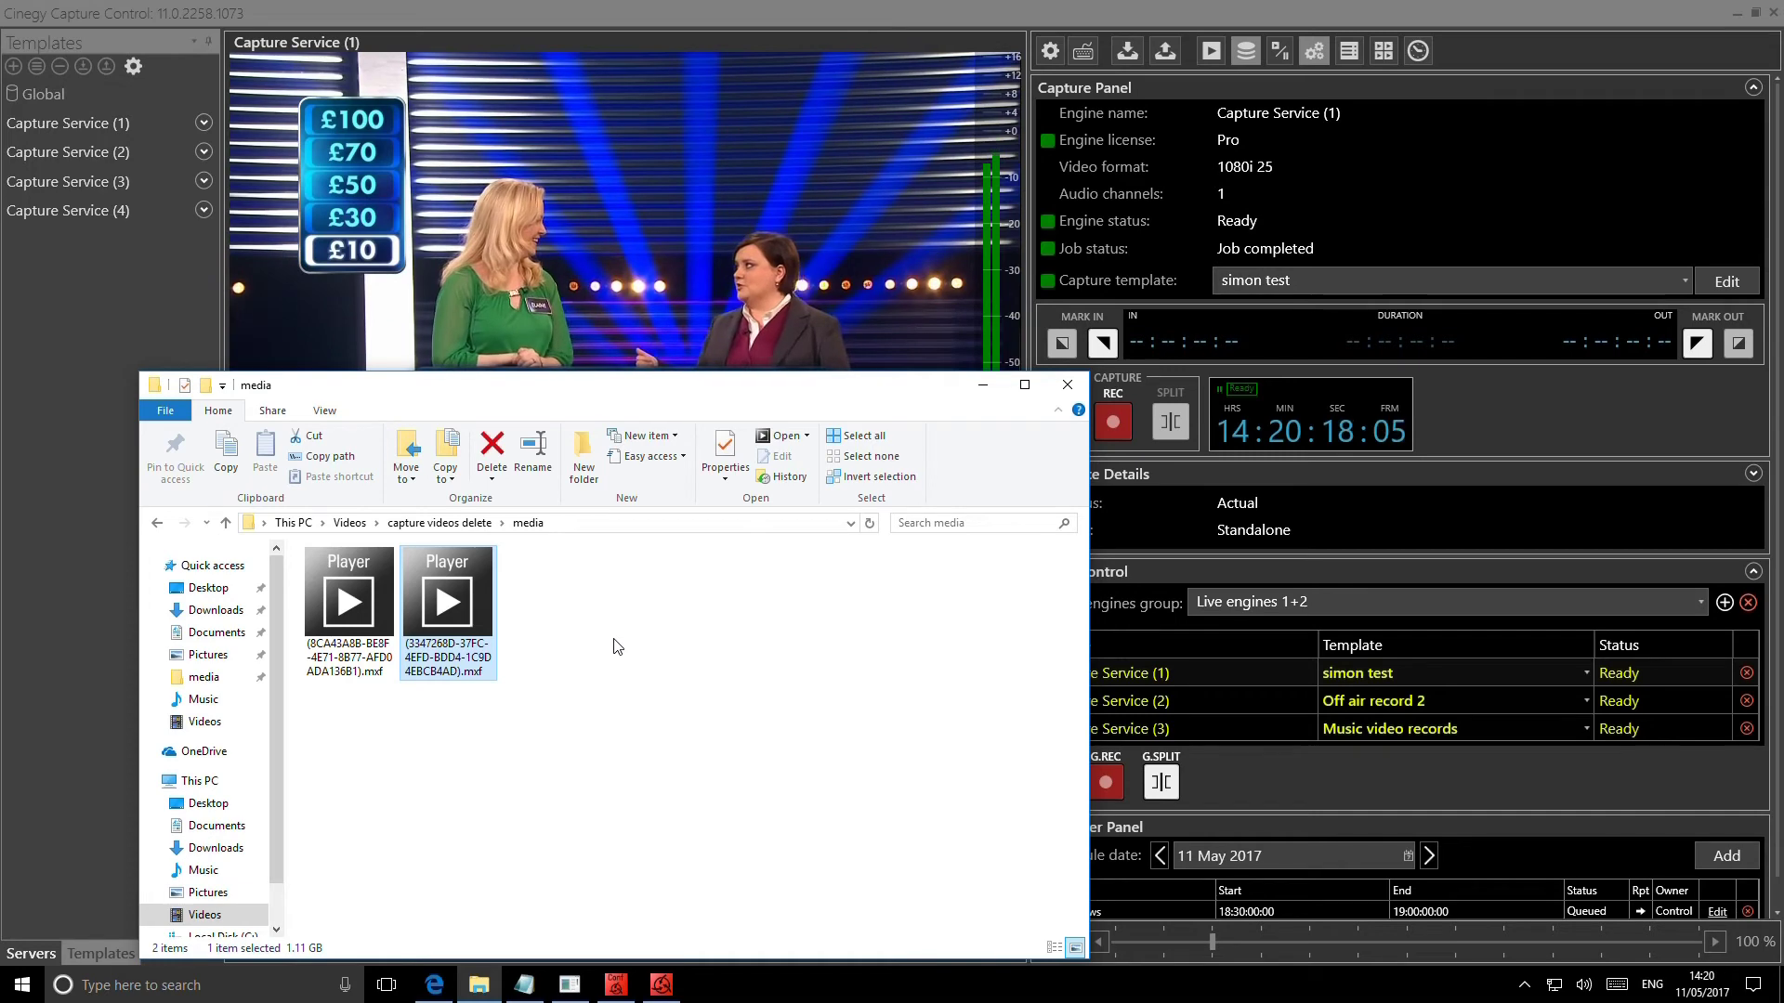
double_click(443, 605)
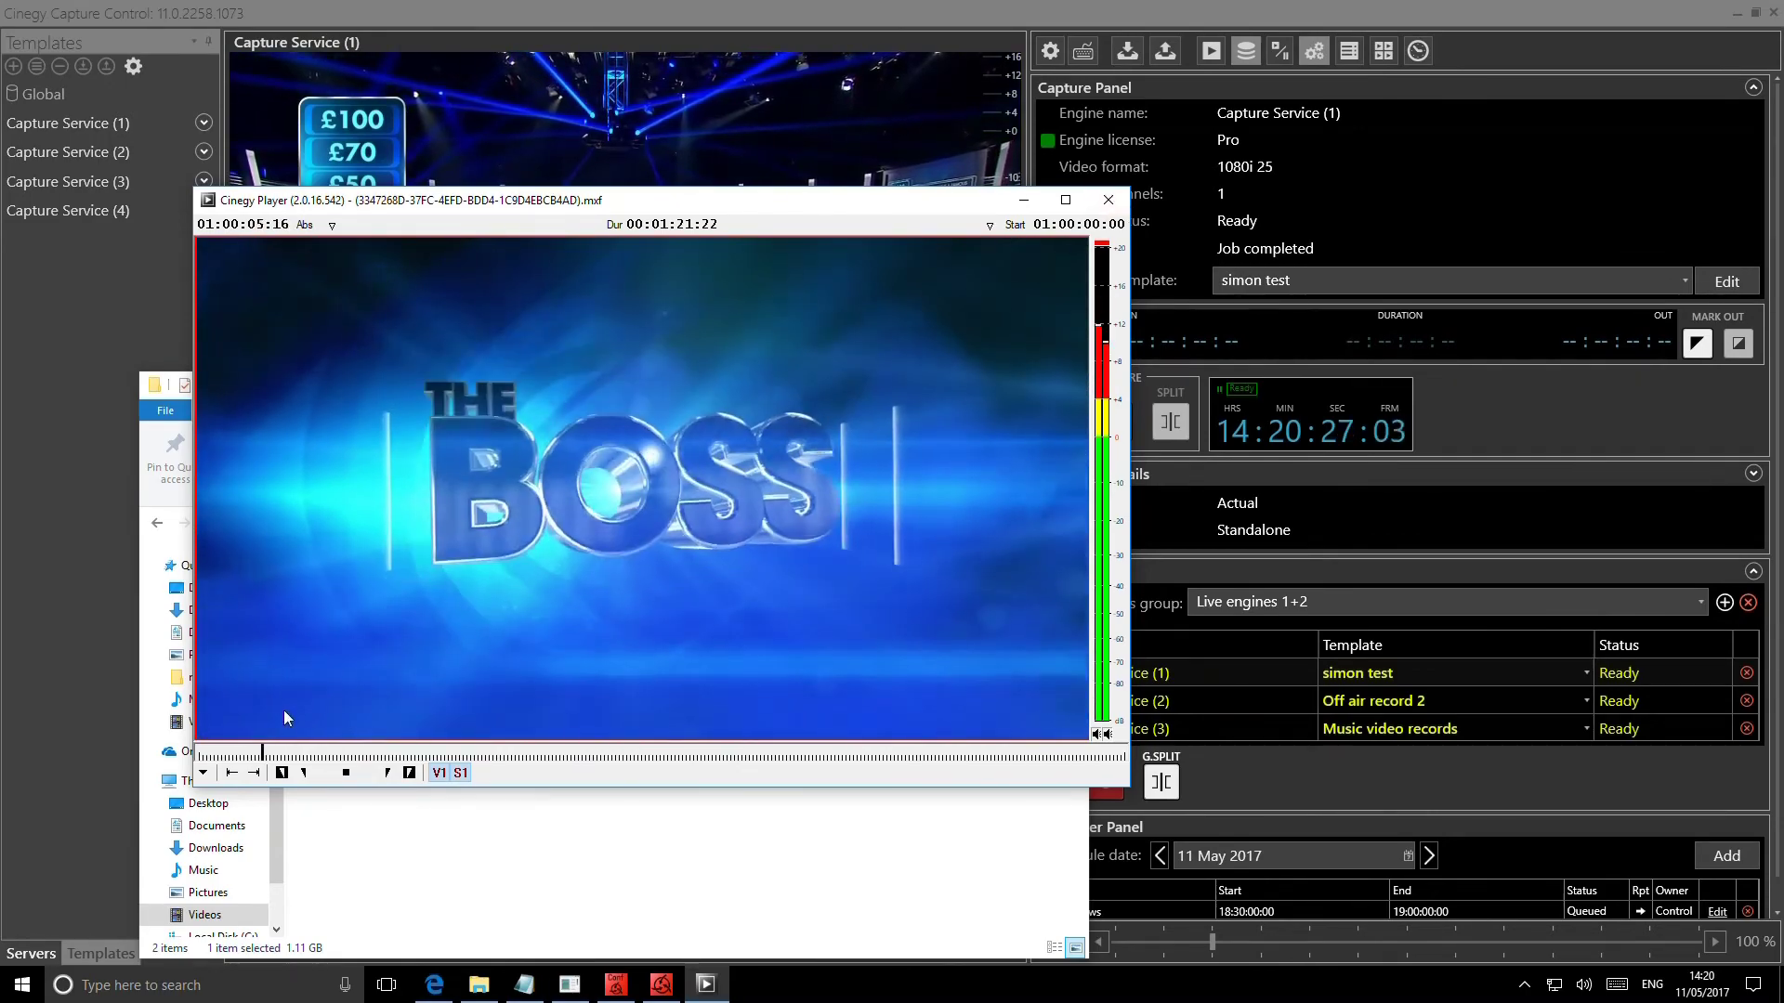
- Scrub the clip to near its end, then close Cinegy Player and File Explorer
mouse_move(260, 757)
left_mouse_down()
mouse_move(1098, 771)
mouse_move(251, 760)
mouse_move(973, 783)
mouse_move(290, 773)
left_mouse_up()
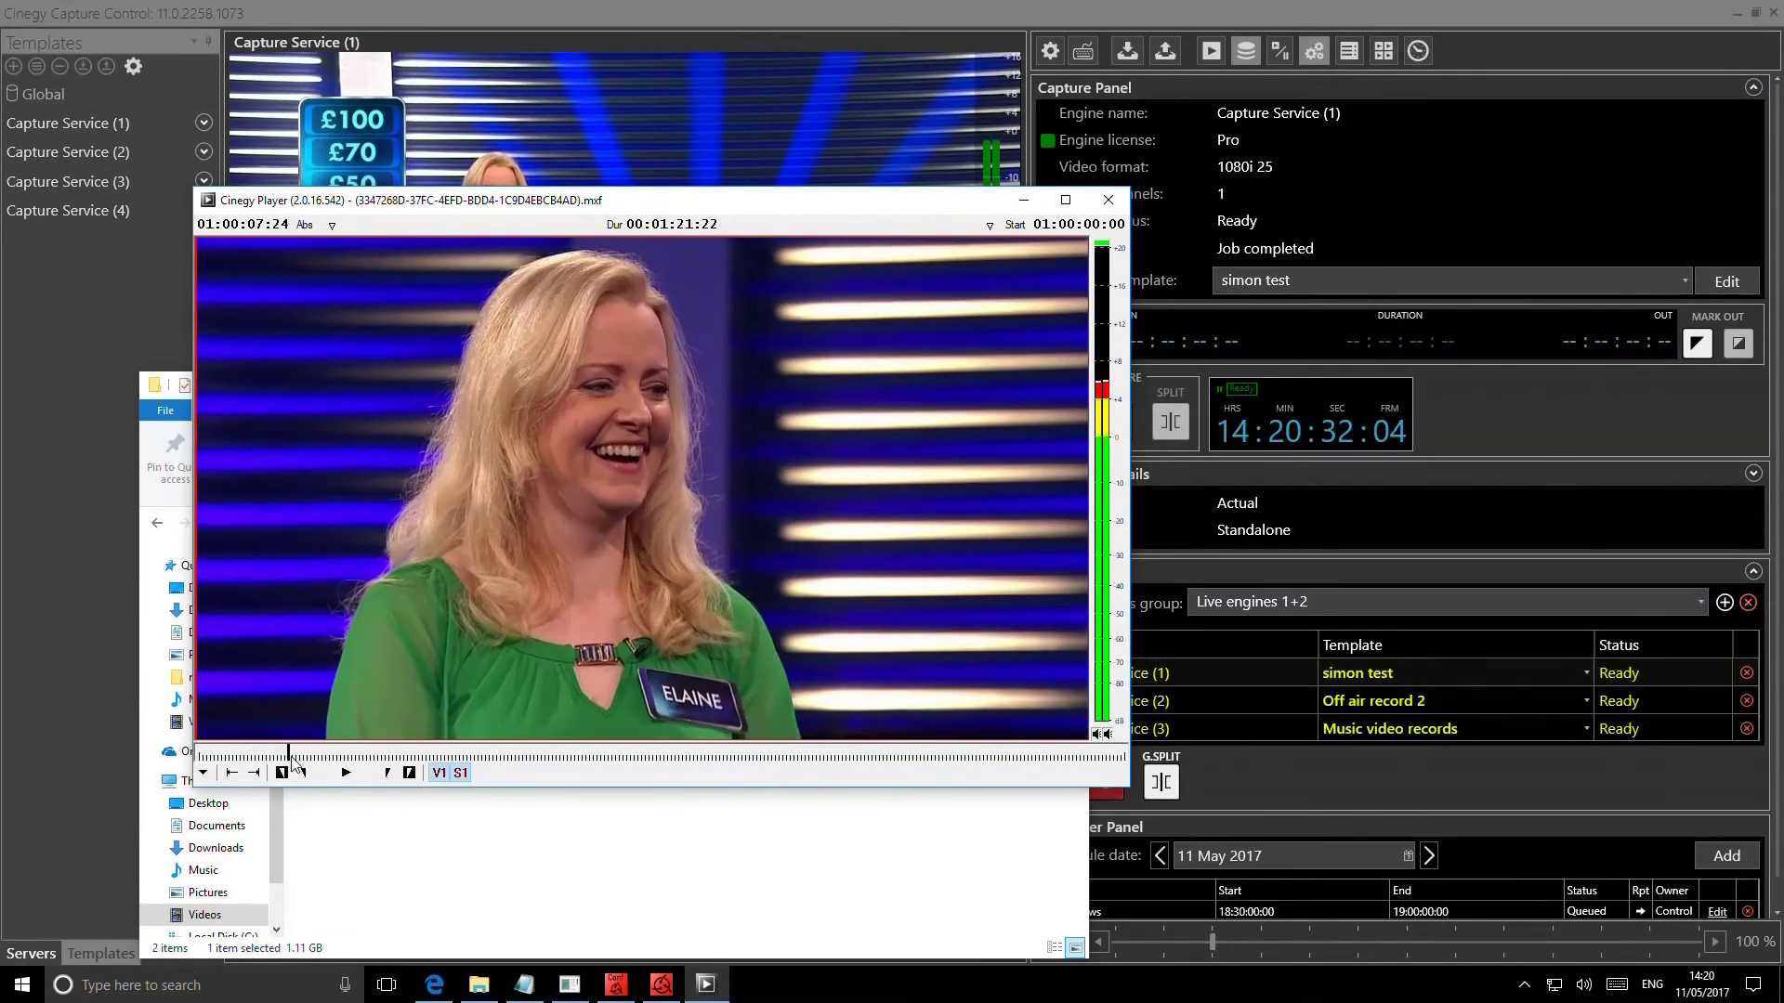
left_click(1110, 202)
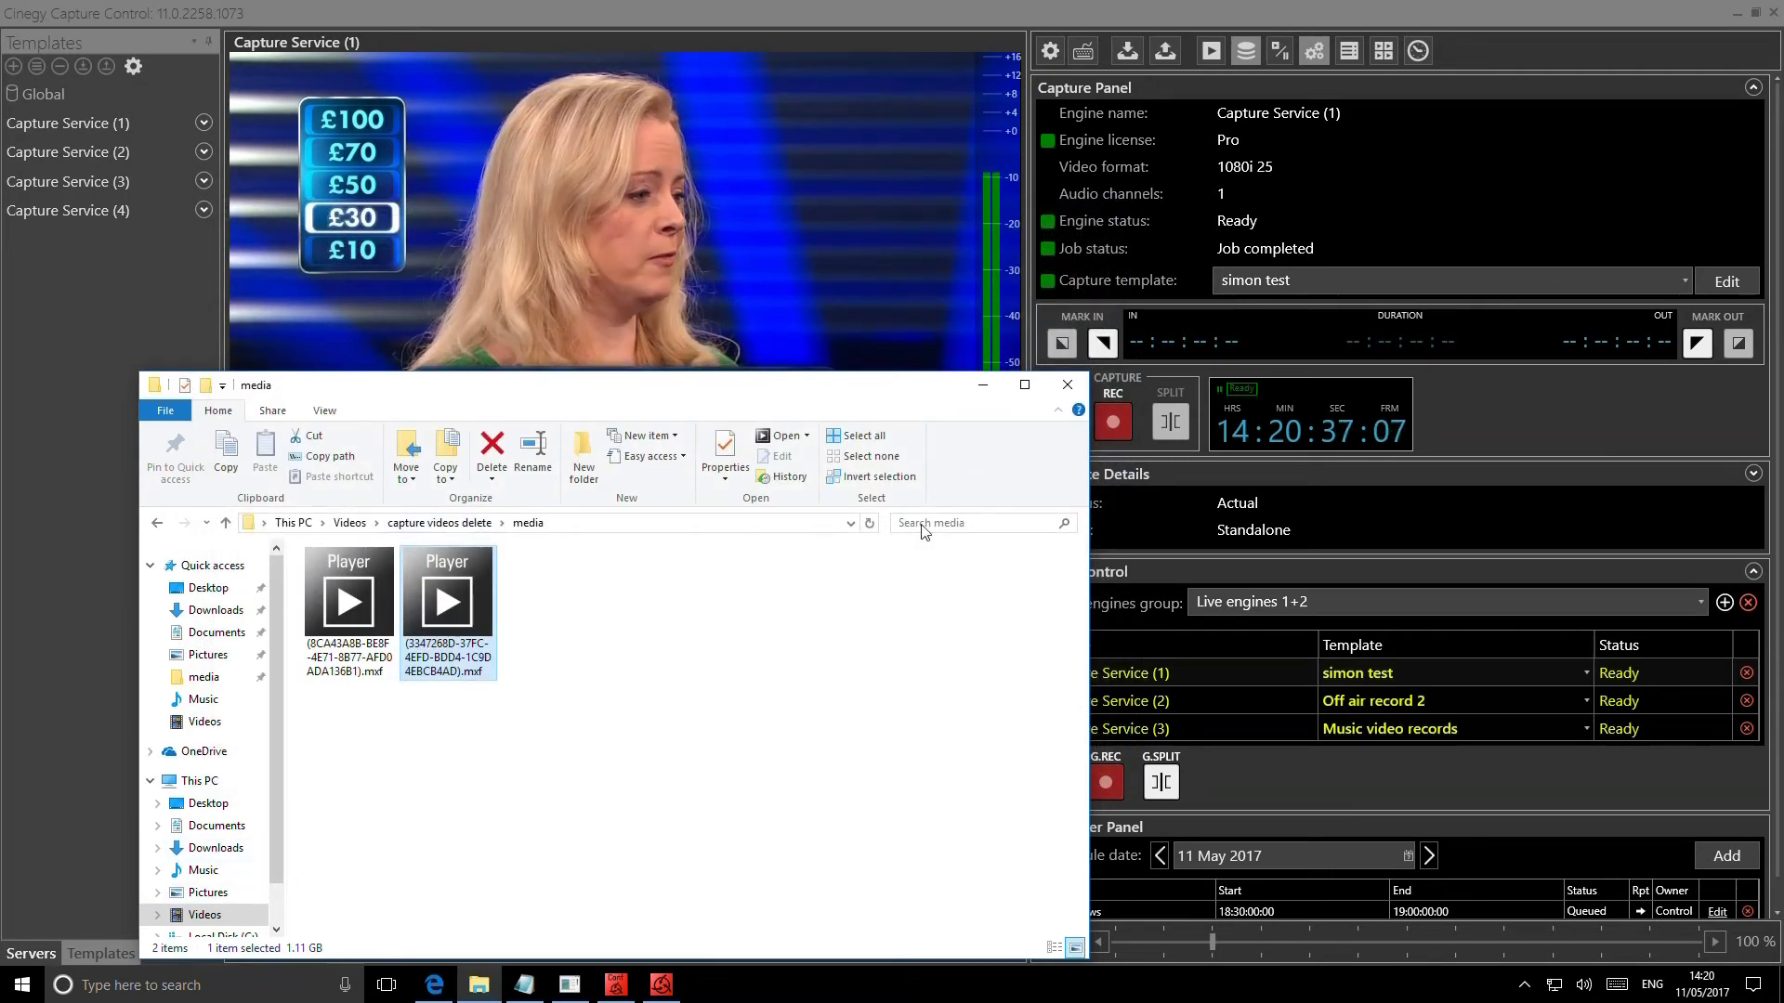
left_click(1066, 391)
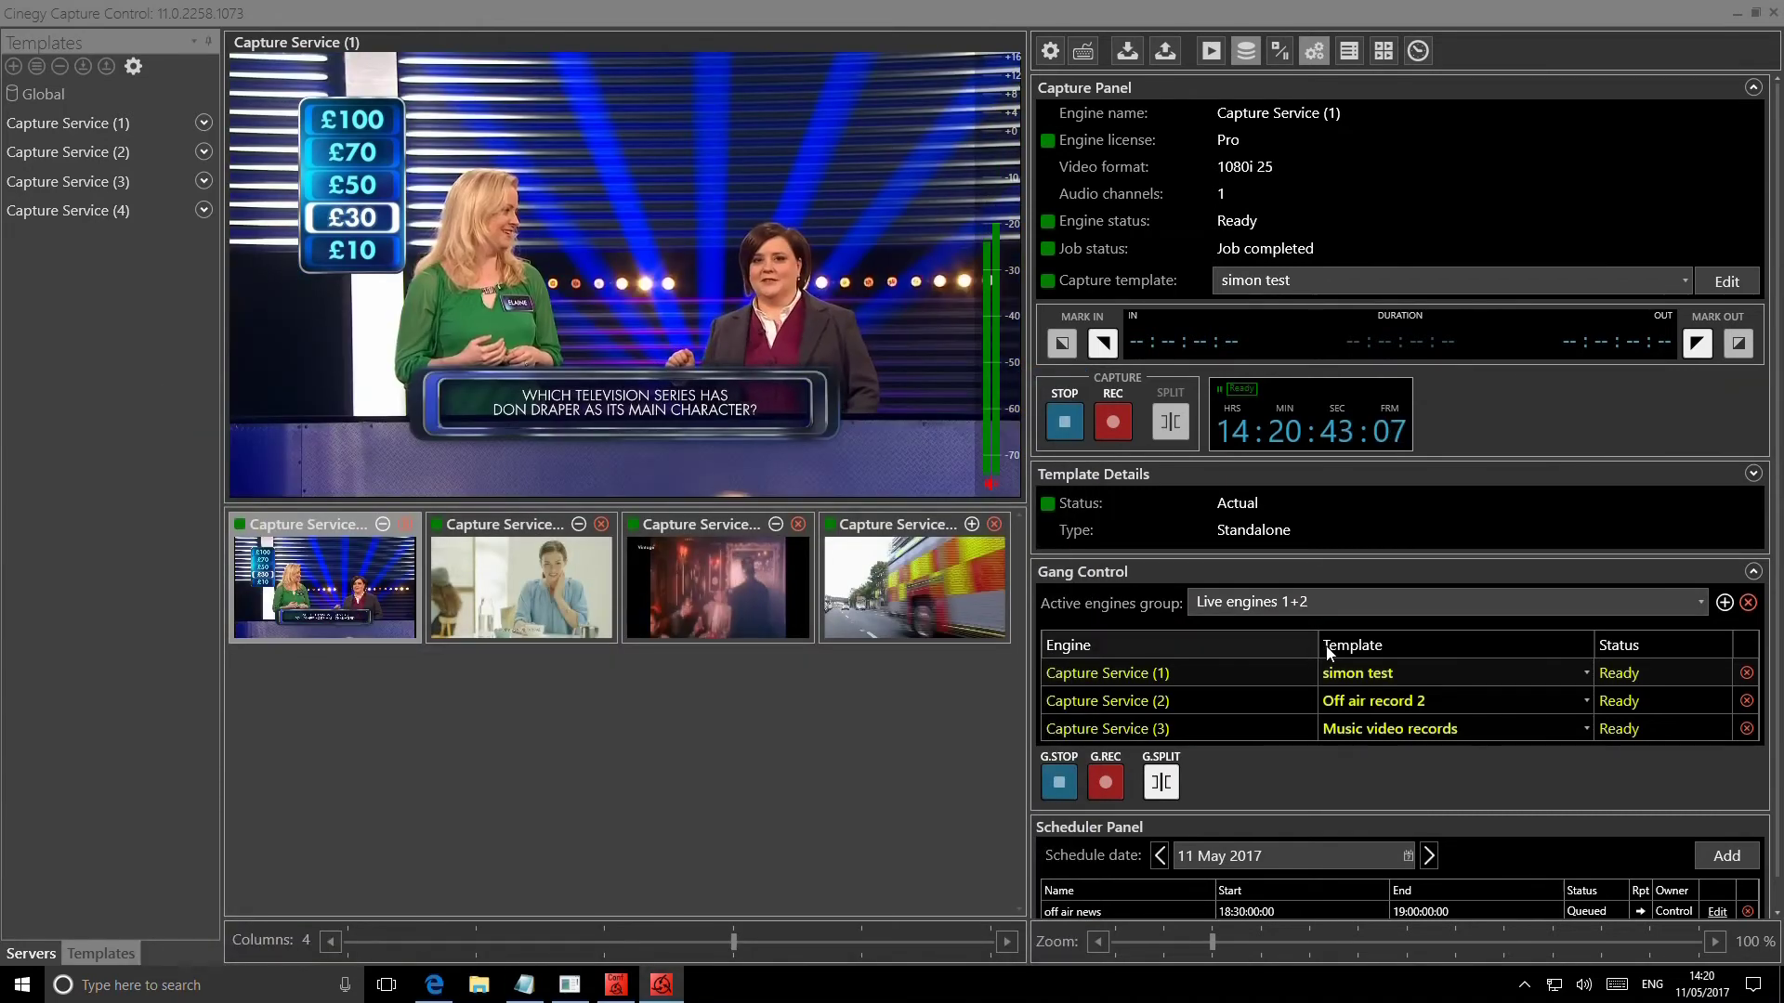
scroll(1346, 648, "down", 1)
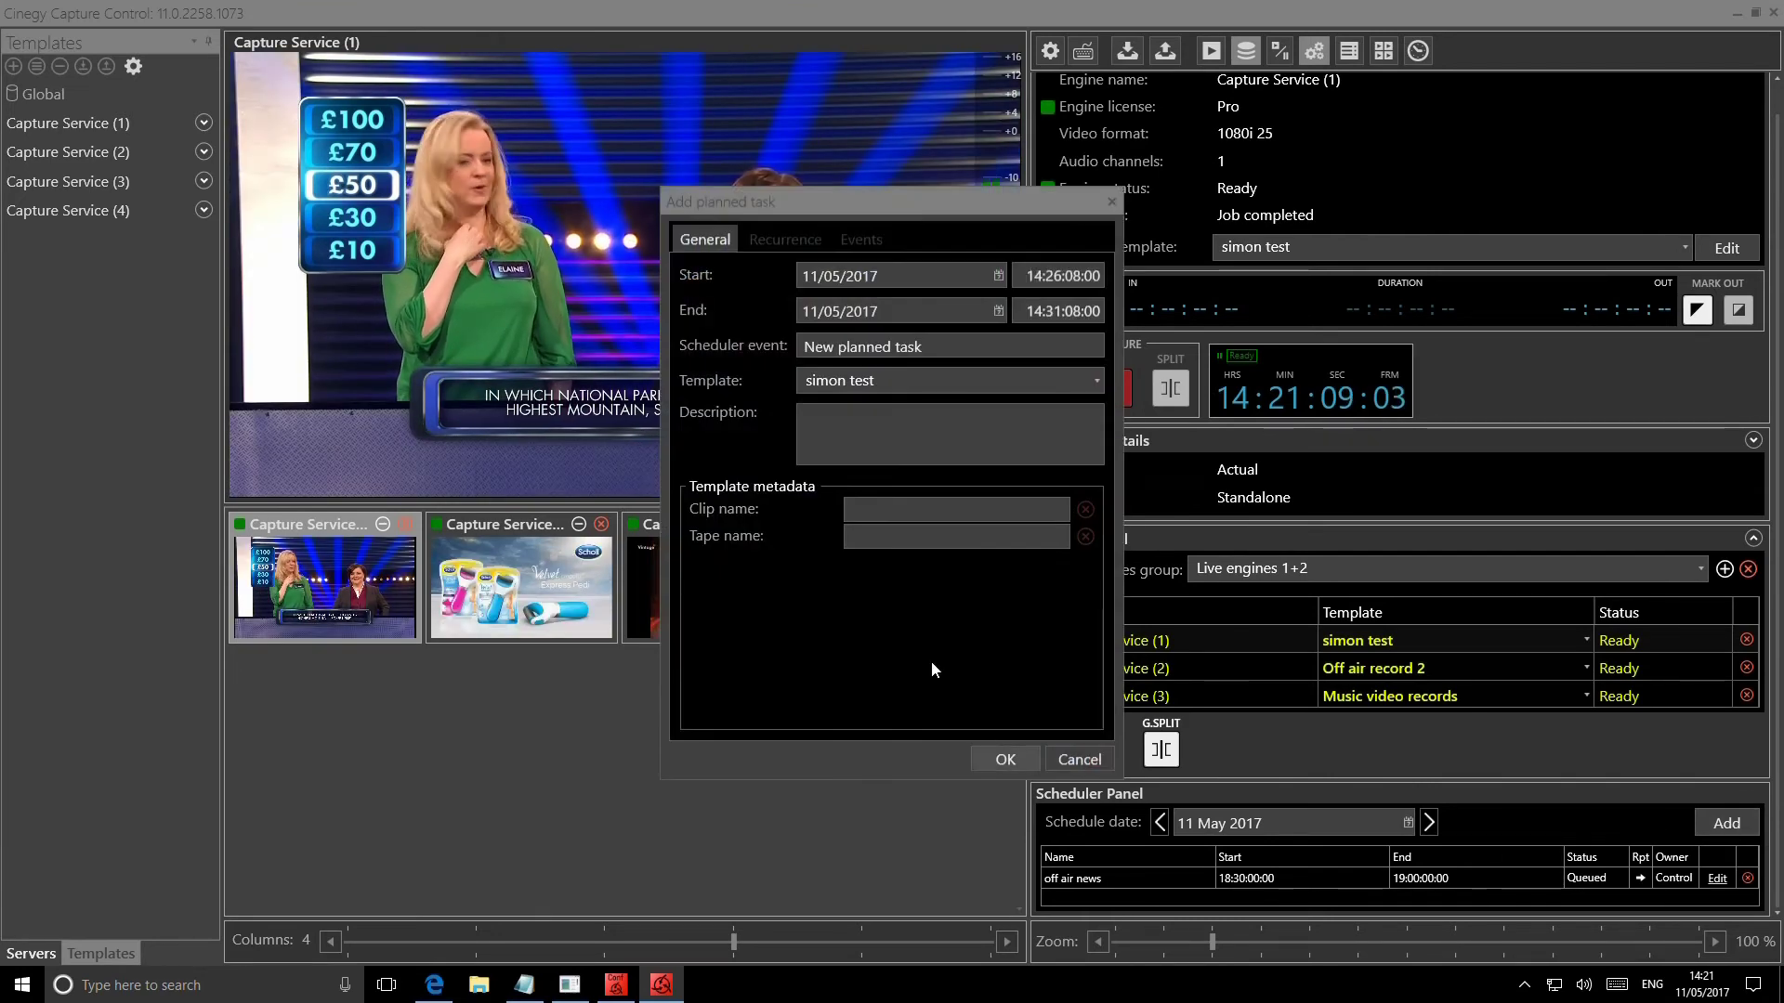
left_click(999, 276)
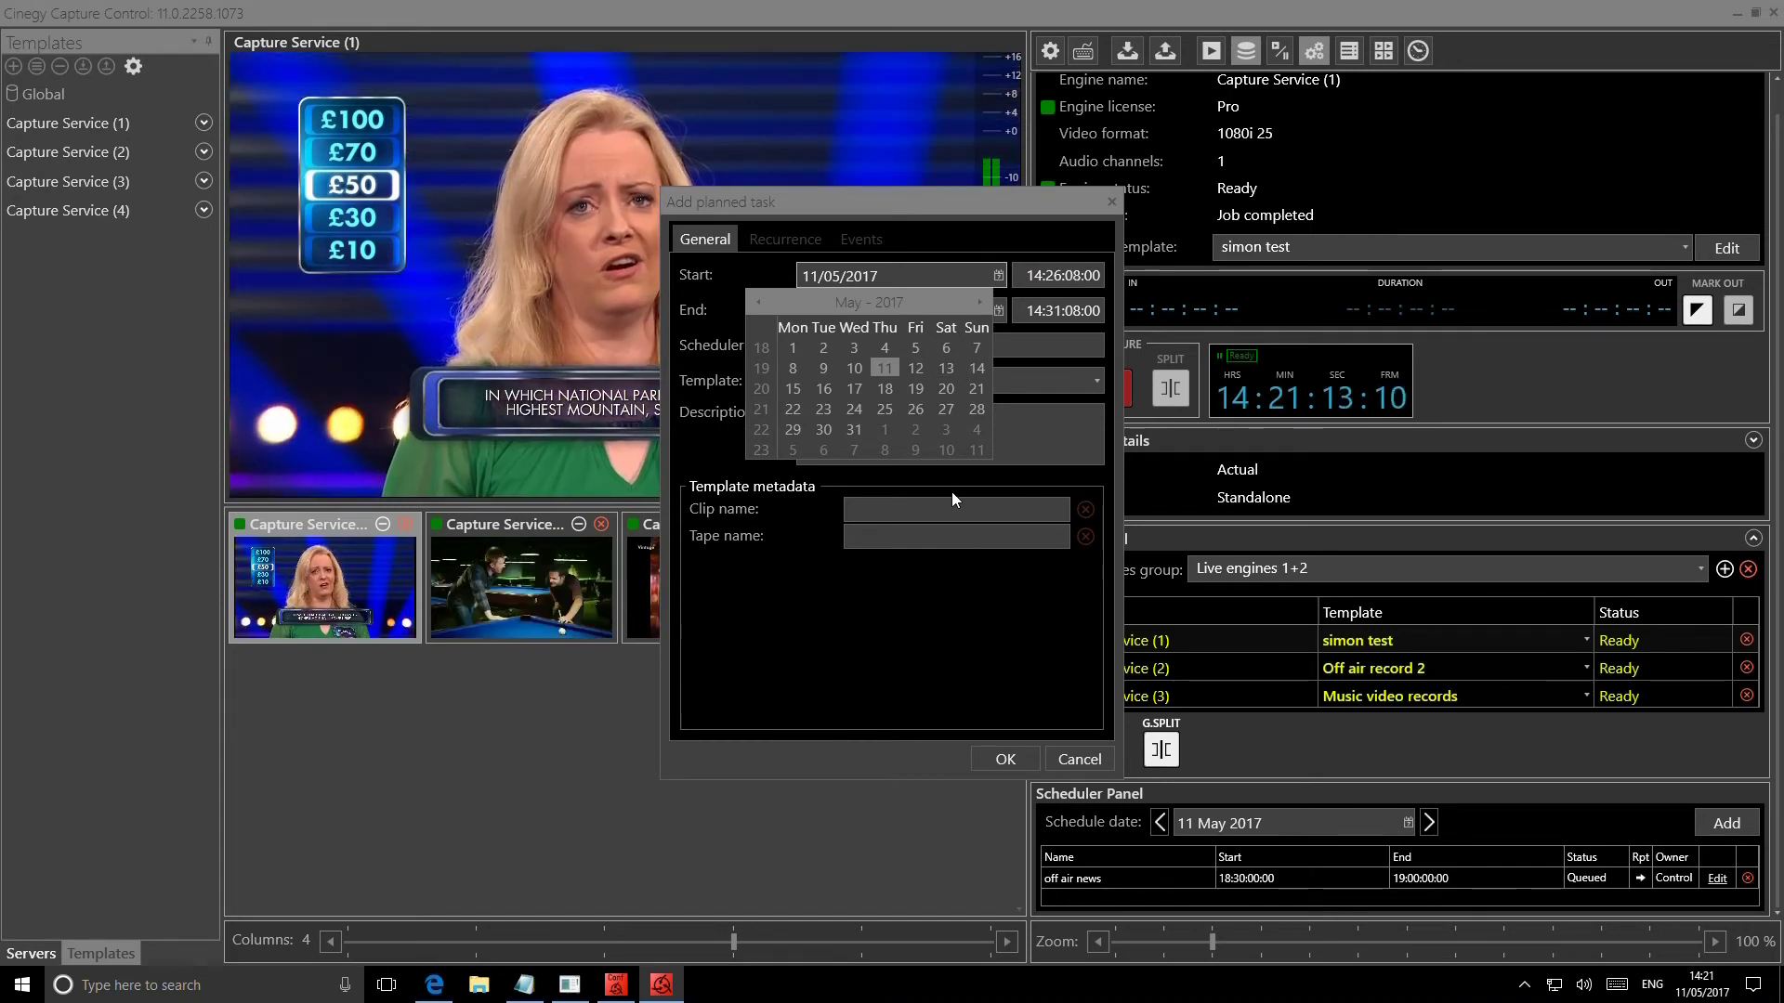
left_click(933, 595)
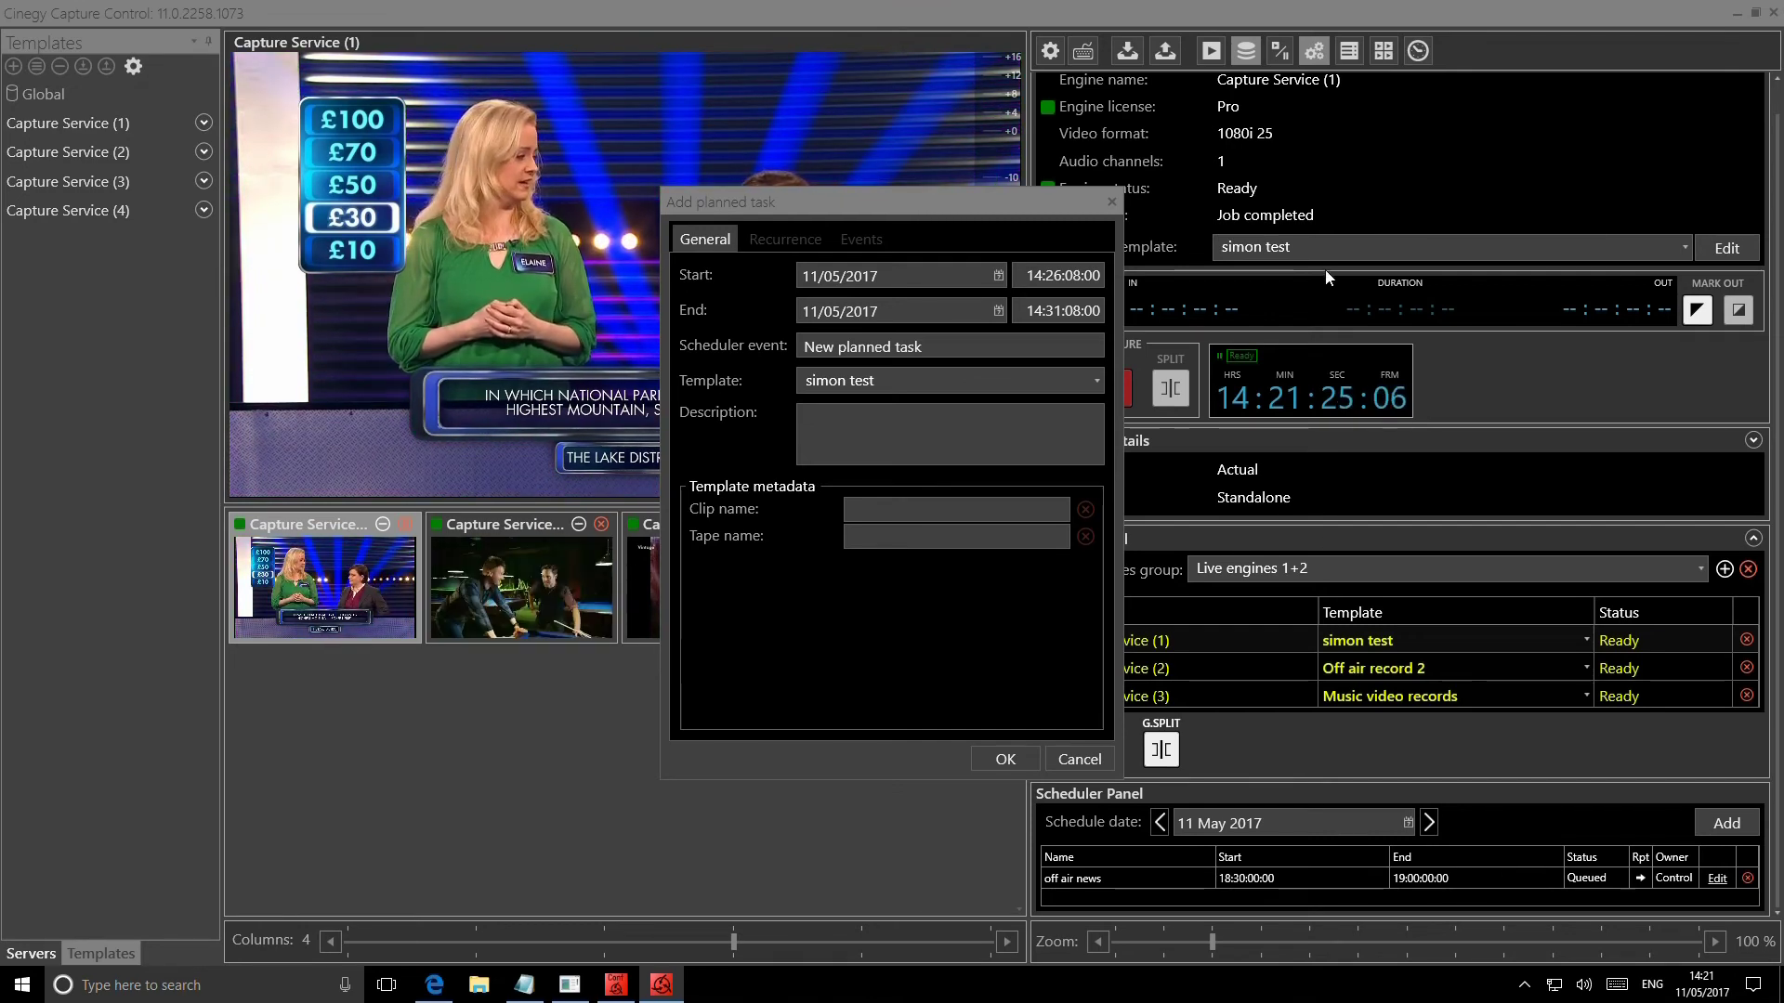
left_click(1111, 202)
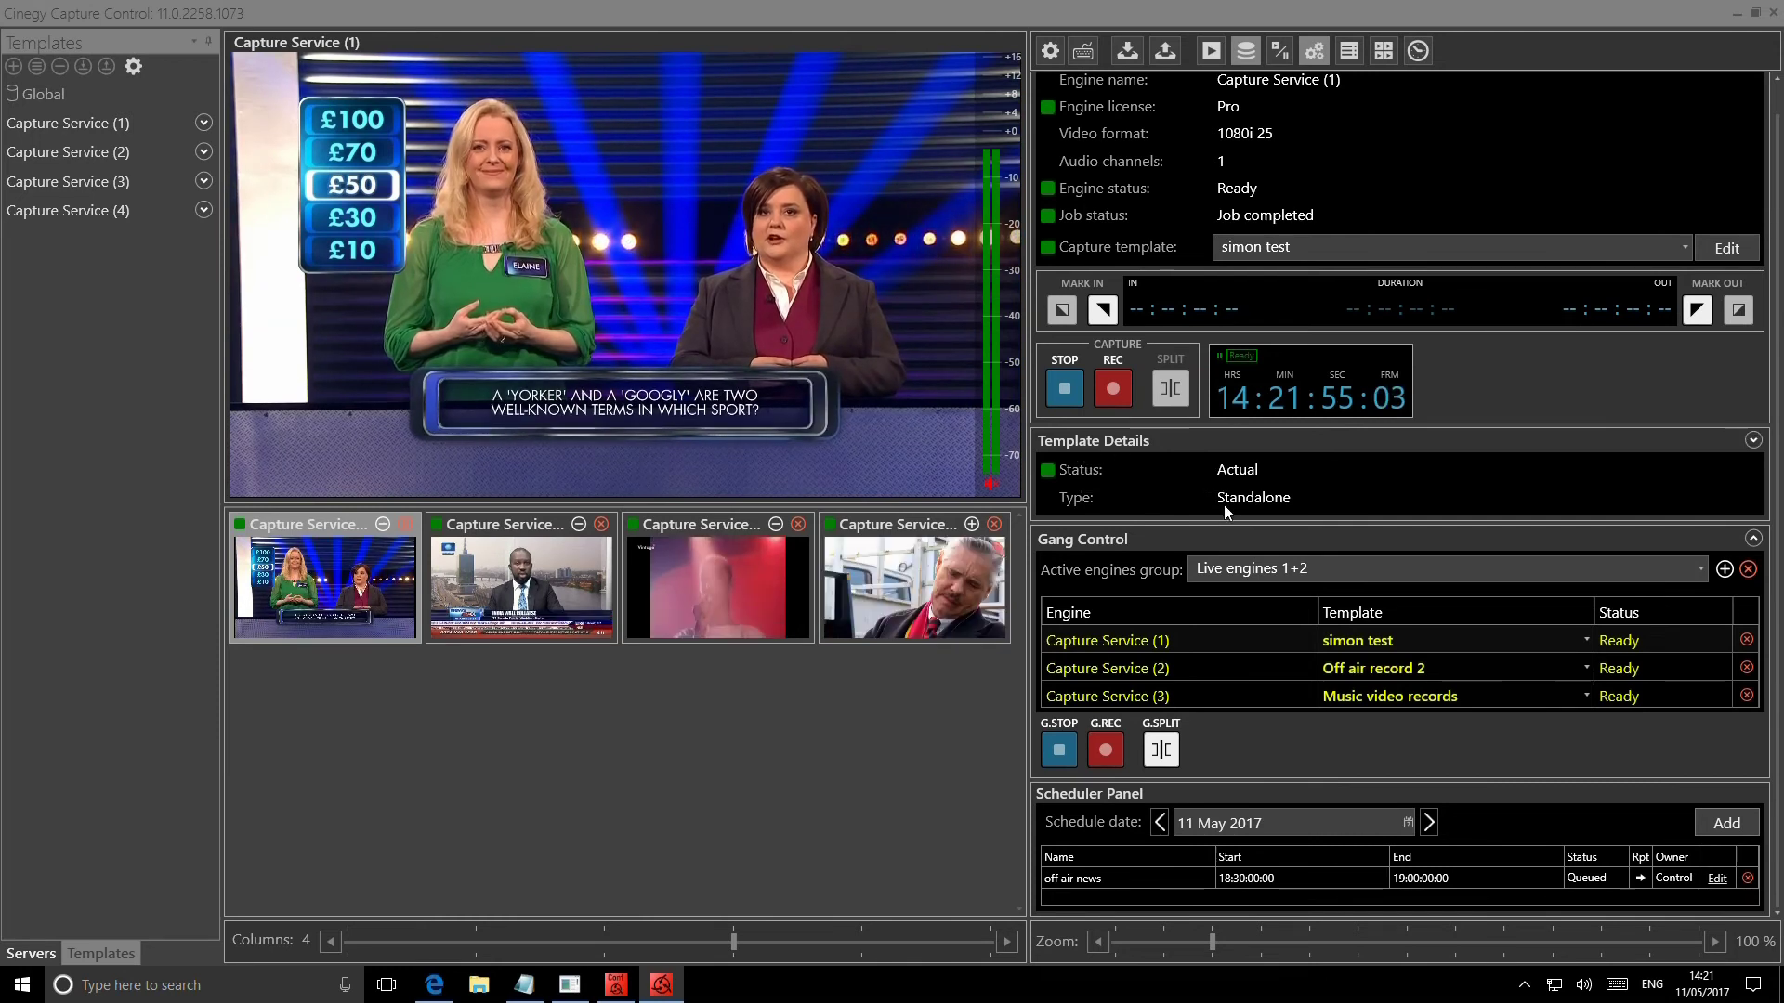
left_click(1739, 18)
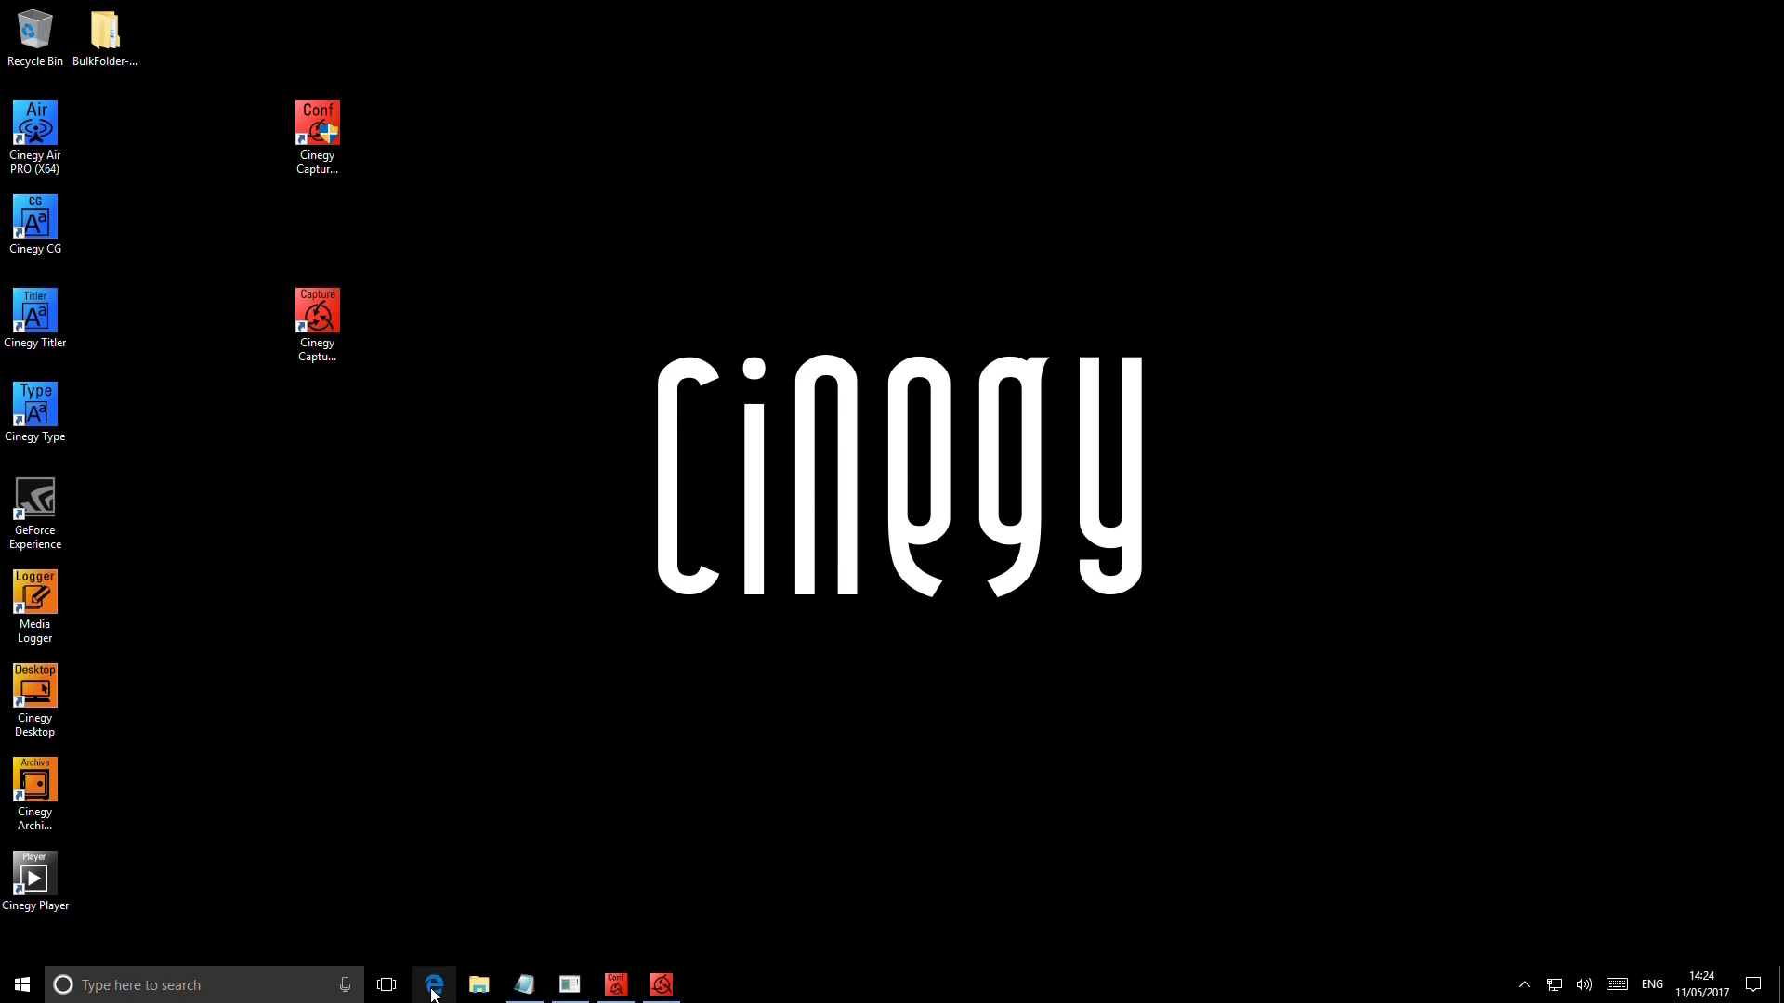
- Launch Microsoft Edge from the taskbar
left_click(434, 988)
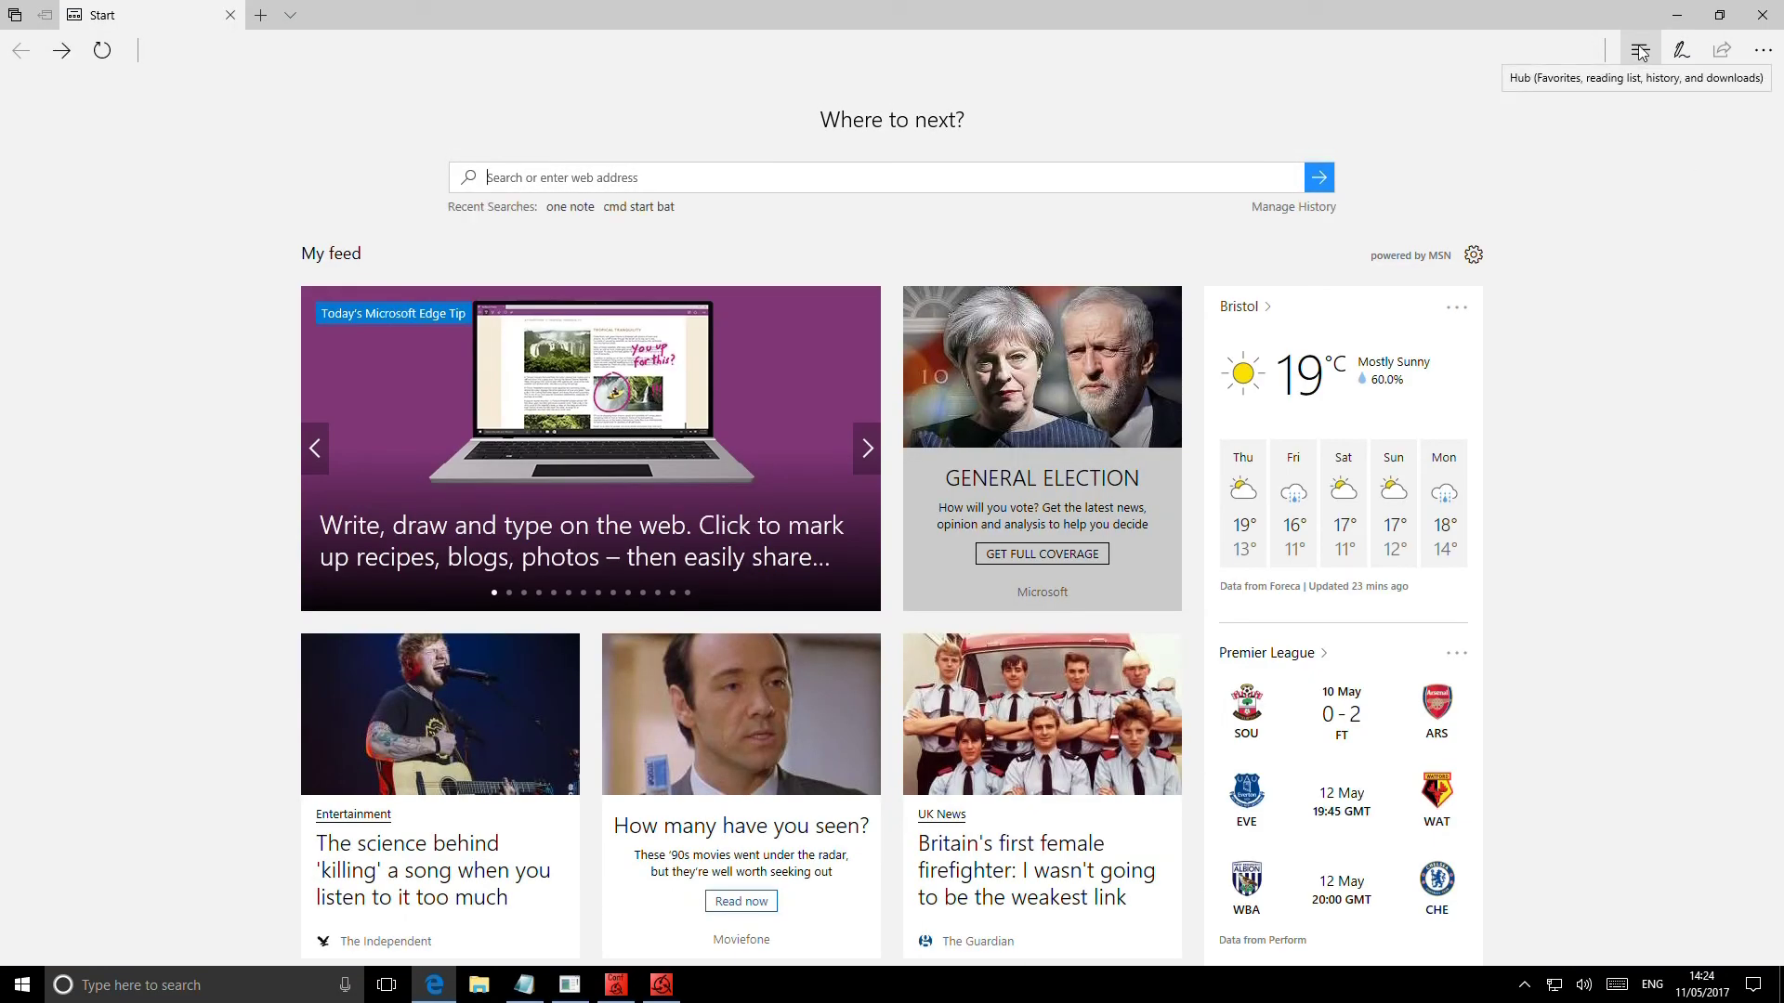
- Open the Cinegy Capture Control v11 page from Edge's saved favourites
left_click(1641, 51)
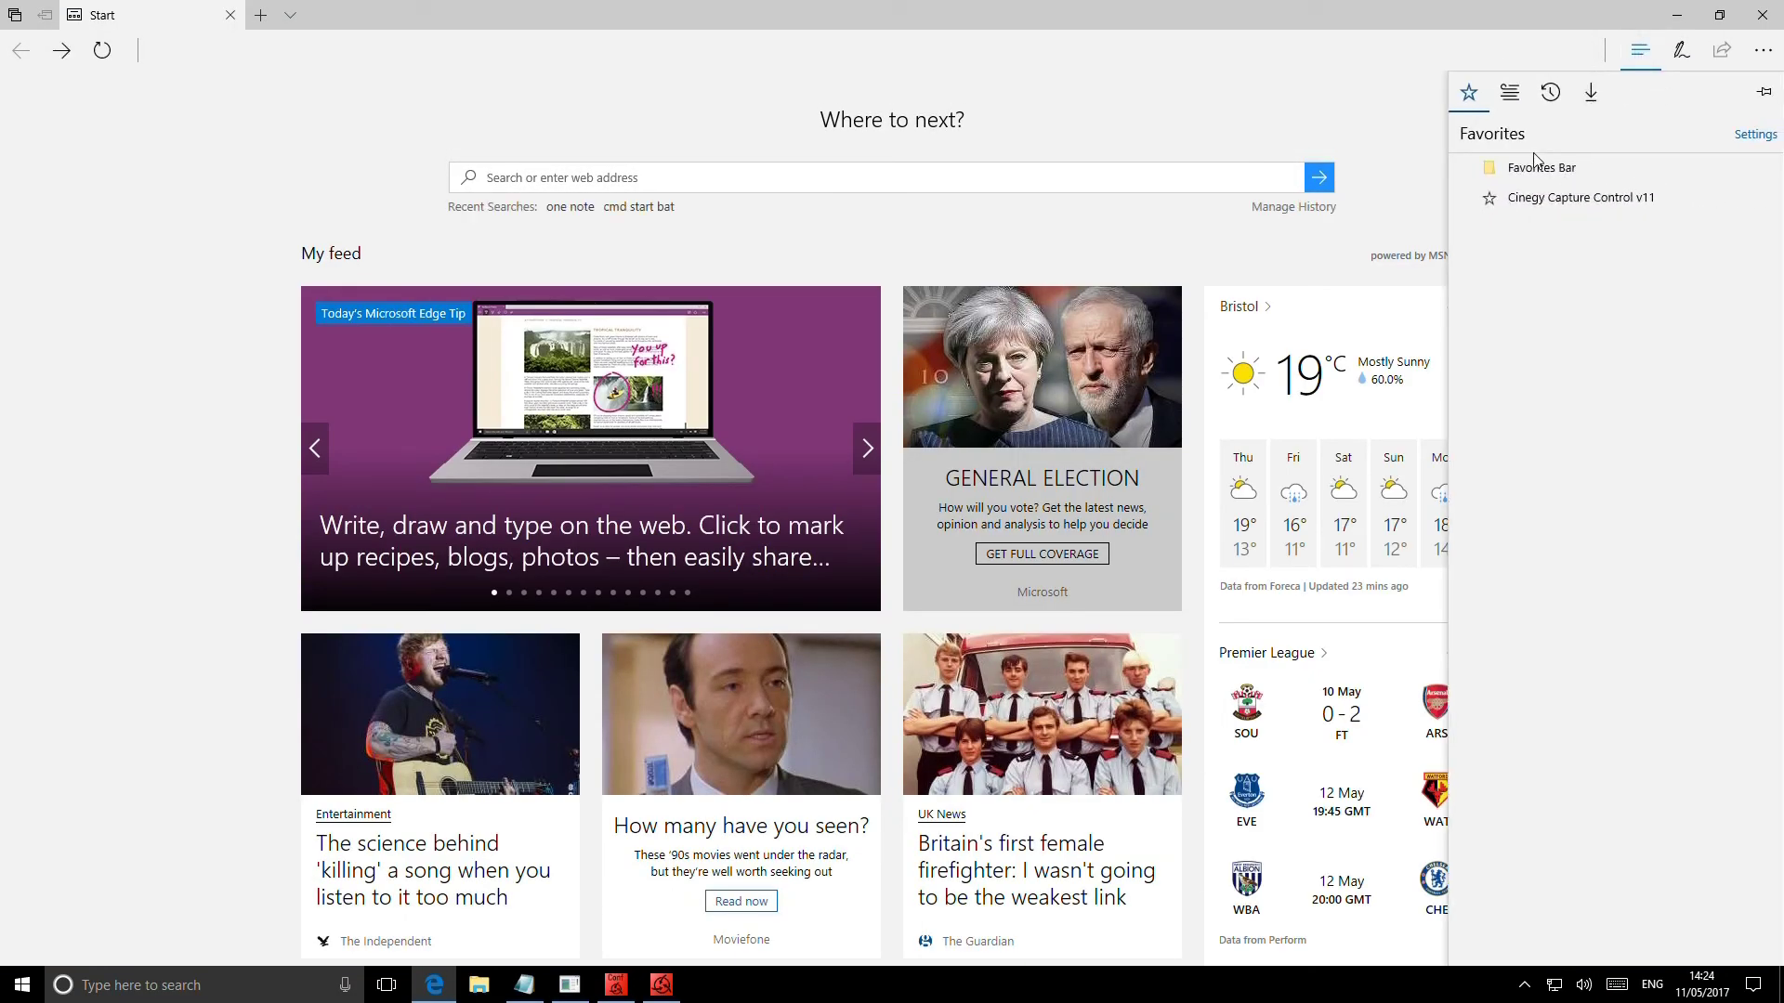
left_click(1583, 197)
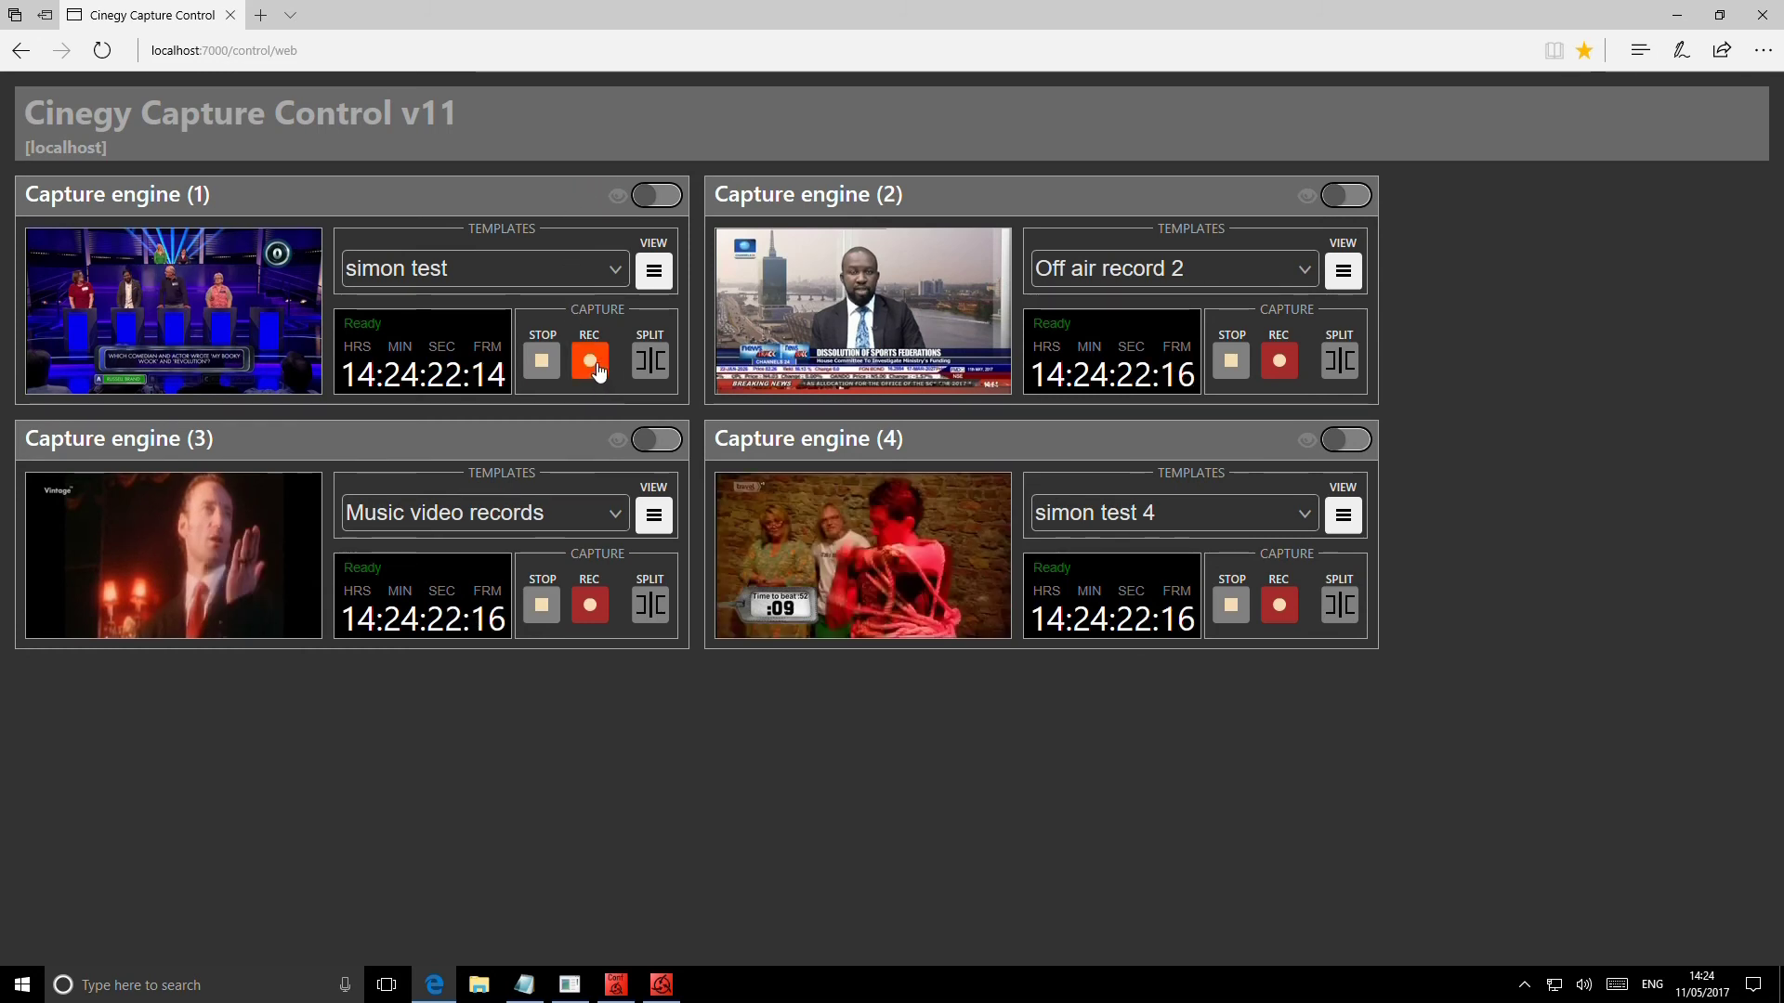
- Stop the running recording on Capture engine (1)
left_click(540, 365)
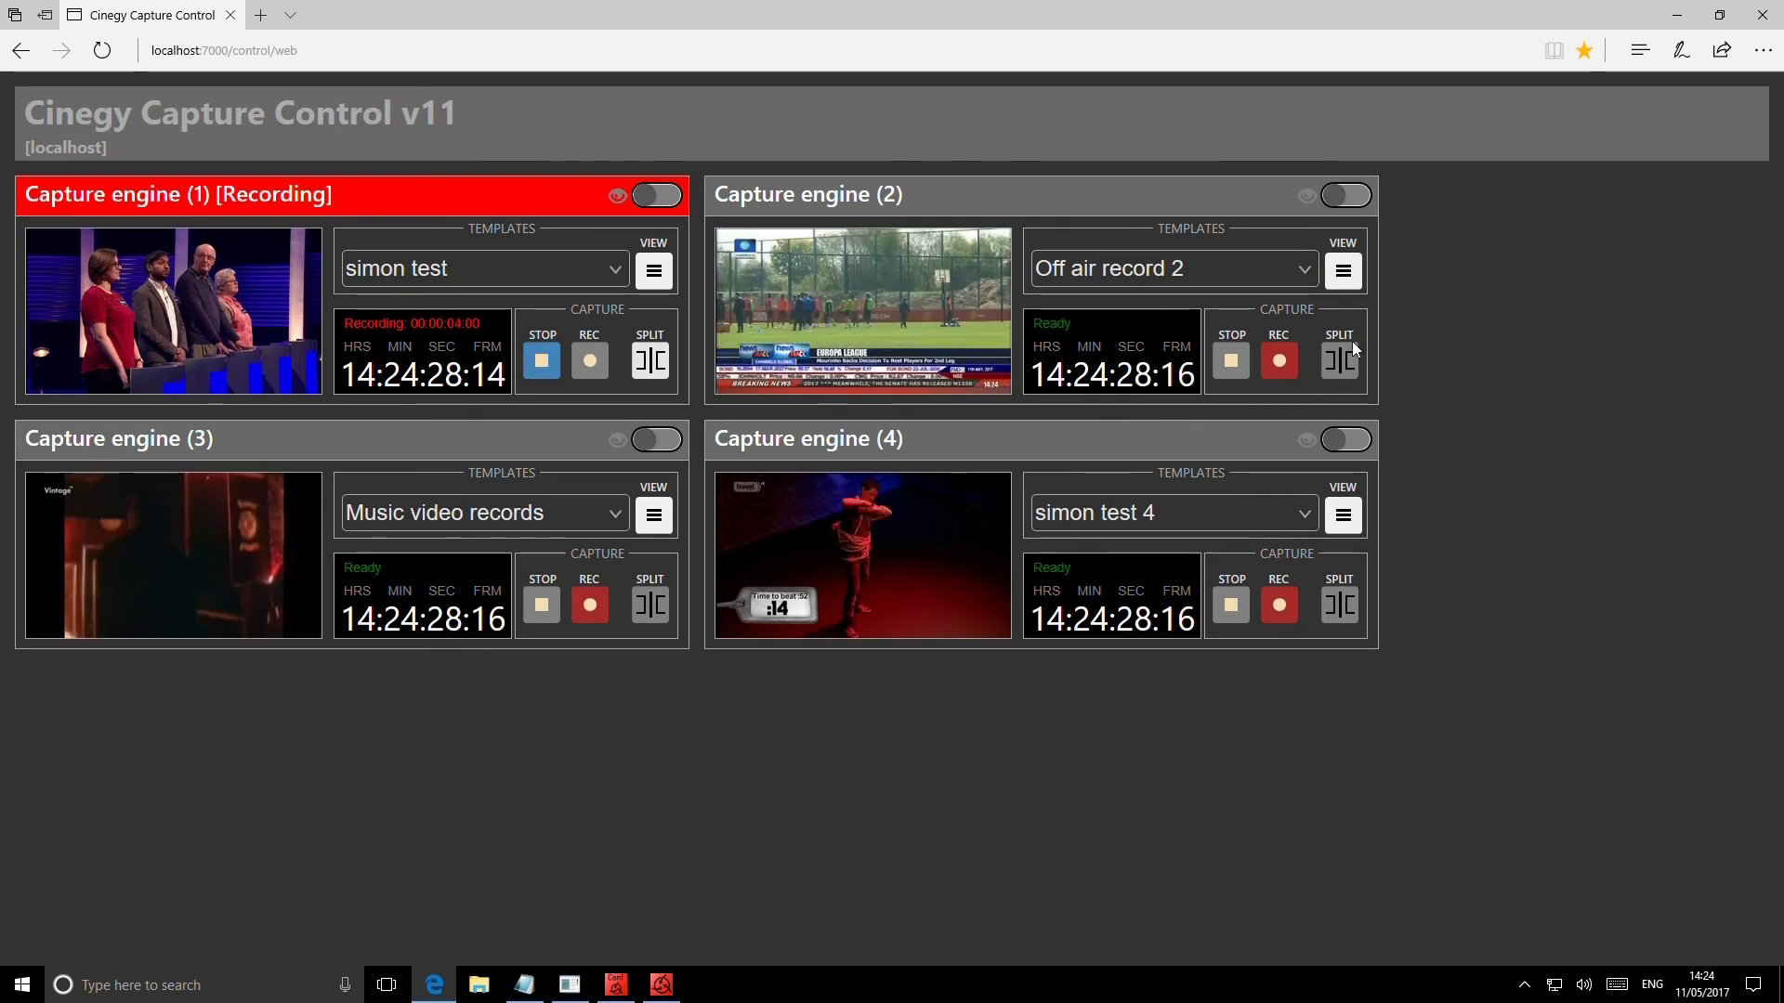